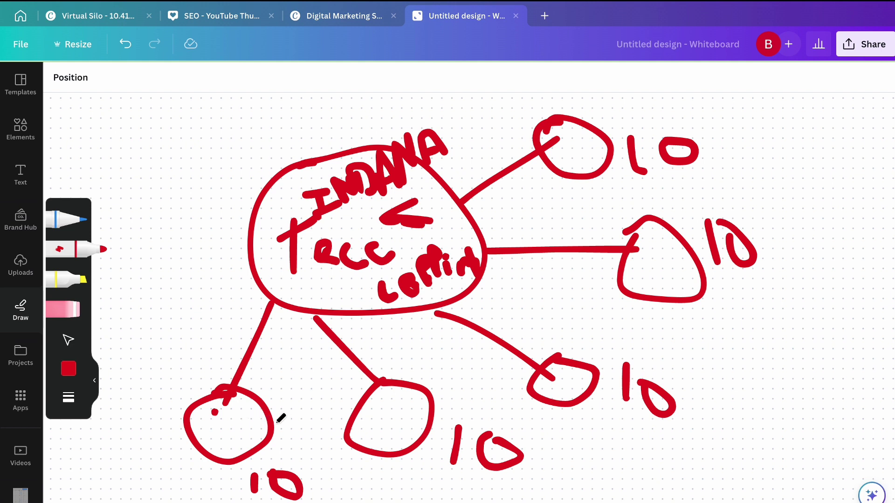
- Draw red arrows linking bottom-left to bottom-middle, onward to lower-right, and between the right-side circles
mouse_move(278, 422)
mouse_down()
mouse_move(349, 422)
mouse_move(315, 448)
mouse_up()
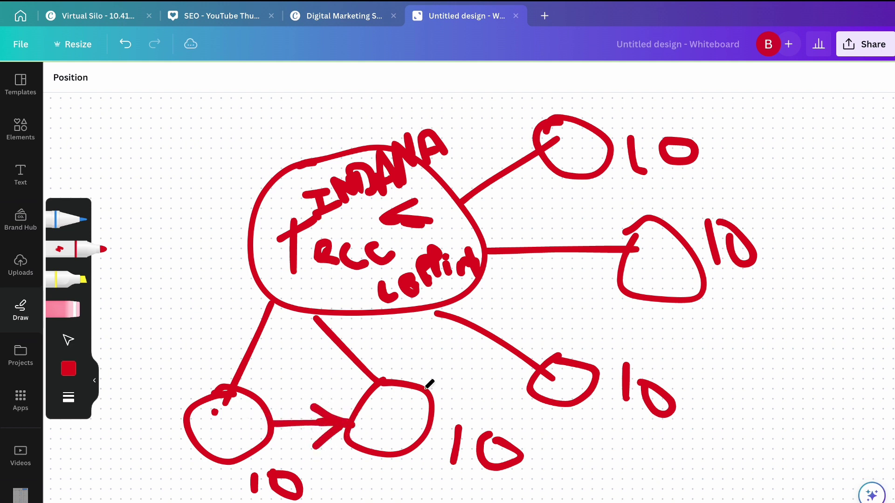
mouse_move(433, 404)
mouse_down()
mouse_move(508, 392)
mouse_move(497, 409)
mouse_up()
drag(614, 306, 591, 354)
mouse_move(589, 321)
mouse_down()
mouse_move(594, 352)
mouse_move(632, 334)
mouse_up()
mouse_move(601, 198)
mouse_down()
mouse_move(616, 218)
mouse_move(601, 198)
mouse_move(629, 210)
mouse_up()
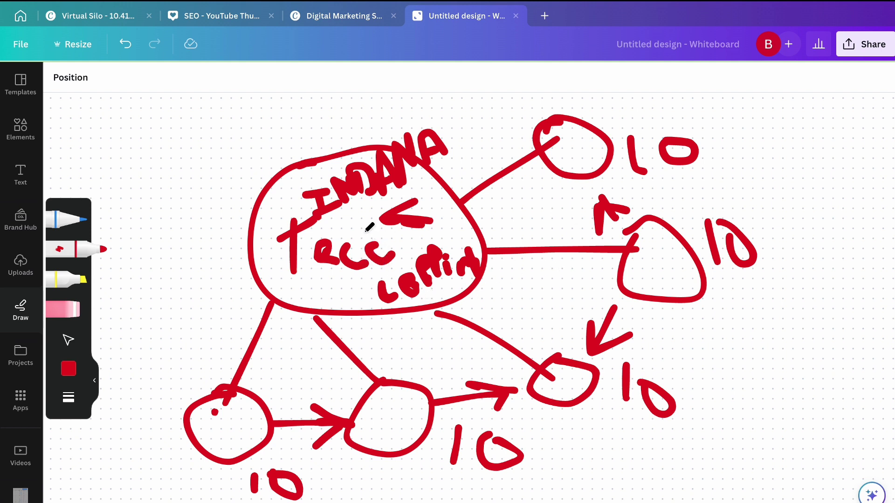
key(Escape)
- In ChatGPT, reread the earlier article-cluster question about 'Tree Lopping Service Indiana'
mouse_move(30, 23)
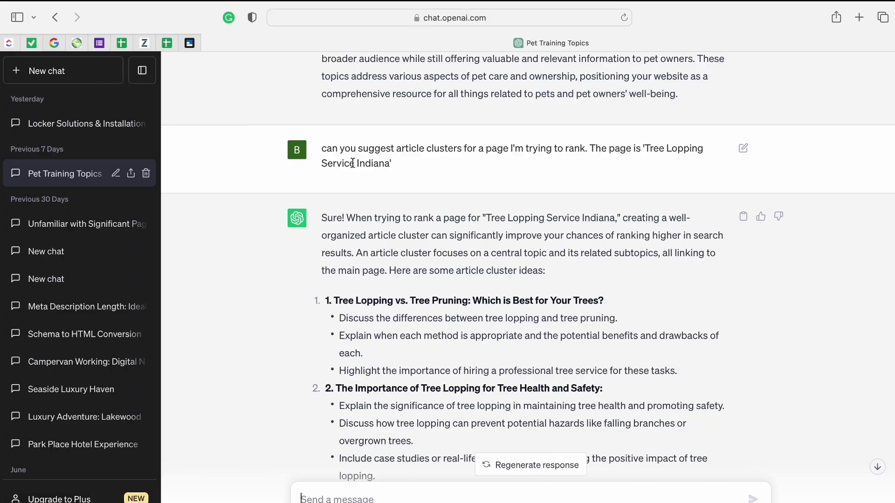
drag(332, 148, 461, 169)
click(513, 160)
drag(591, 149, 650, 163)
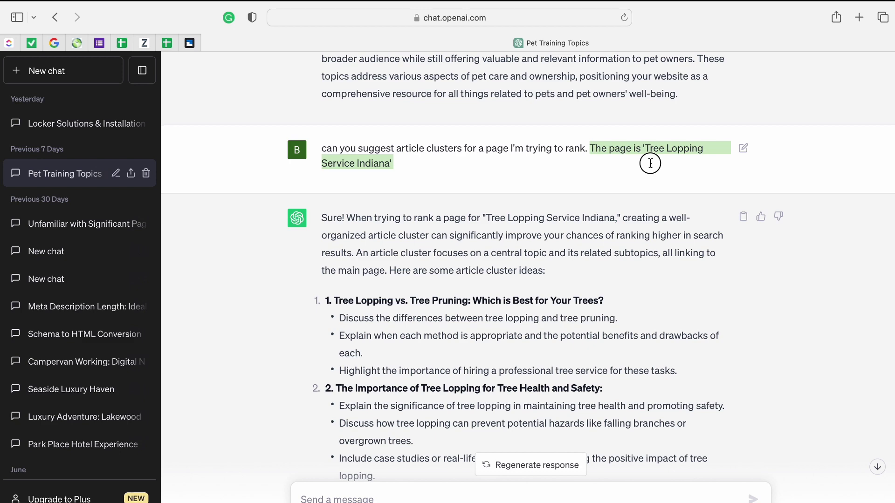
click(649, 169)
scroll(561, 181, down, 3)
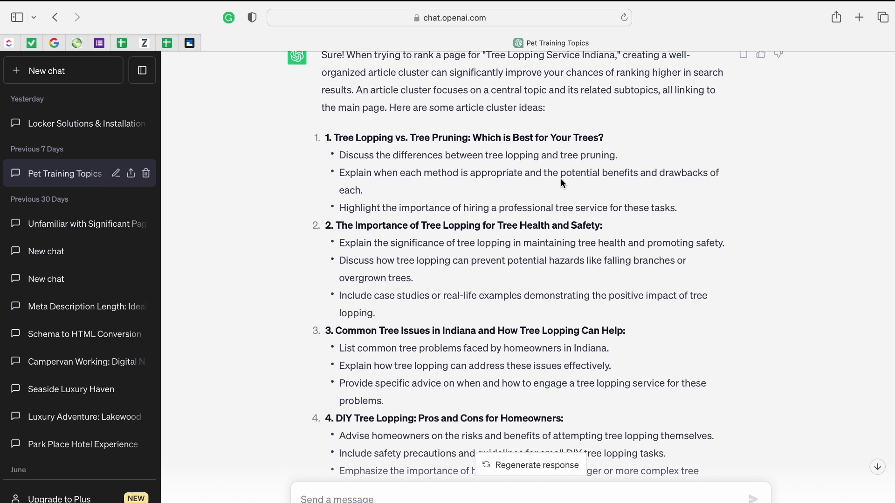
right_click(561, 180)
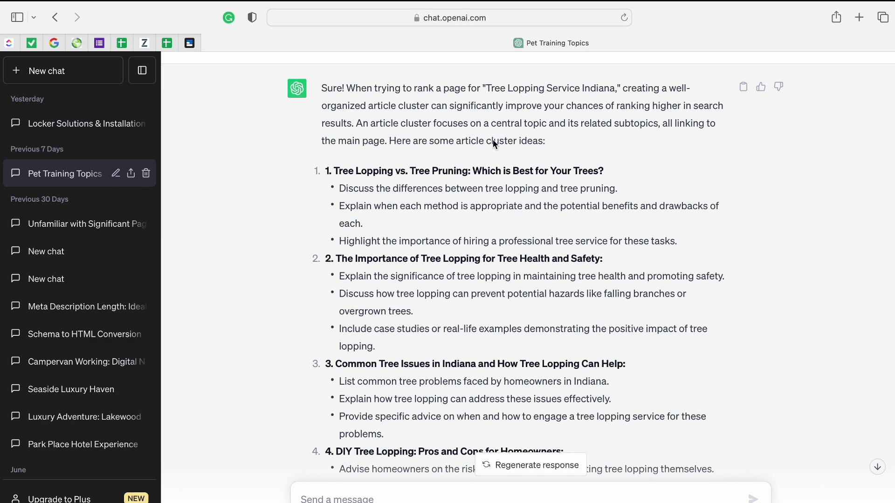
click(355, 146)
- Scroll through the article-cluster ideas down to the anchor-text reply
scroll(345, 174, down, 3)
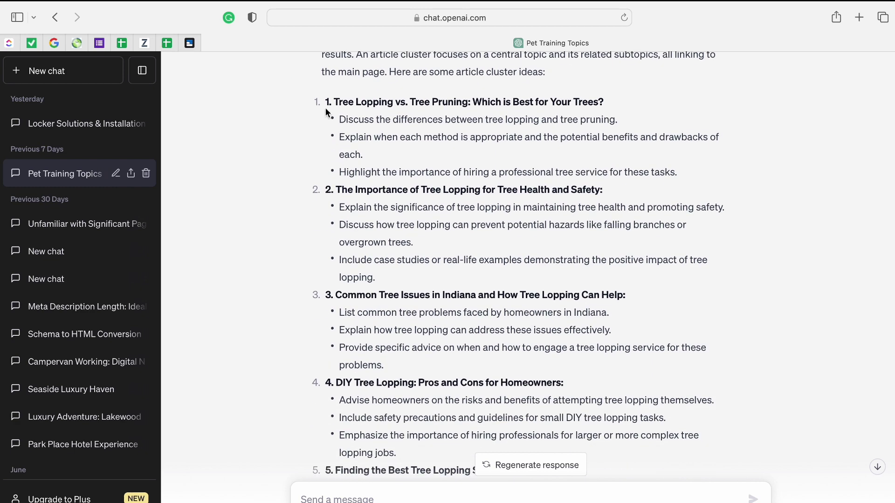
drag(412, 102, 608, 104)
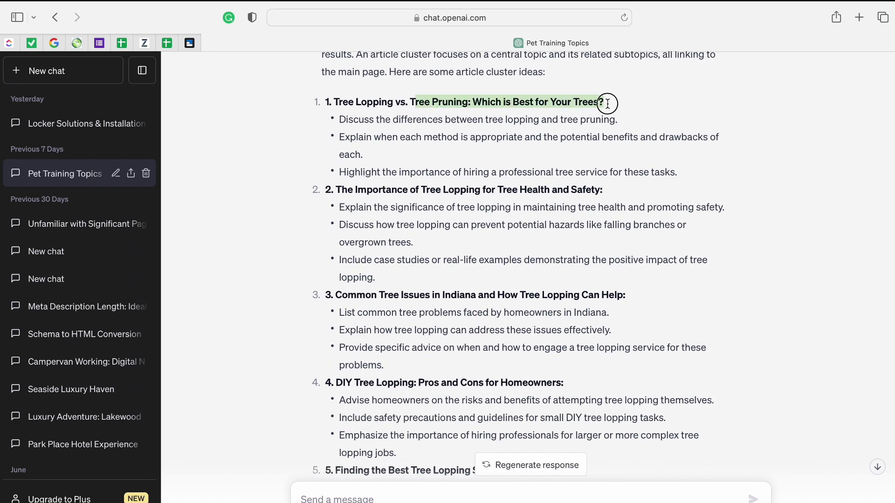
click(471, 115)
drag(378, 160, 643, 158)
click(336, 98)
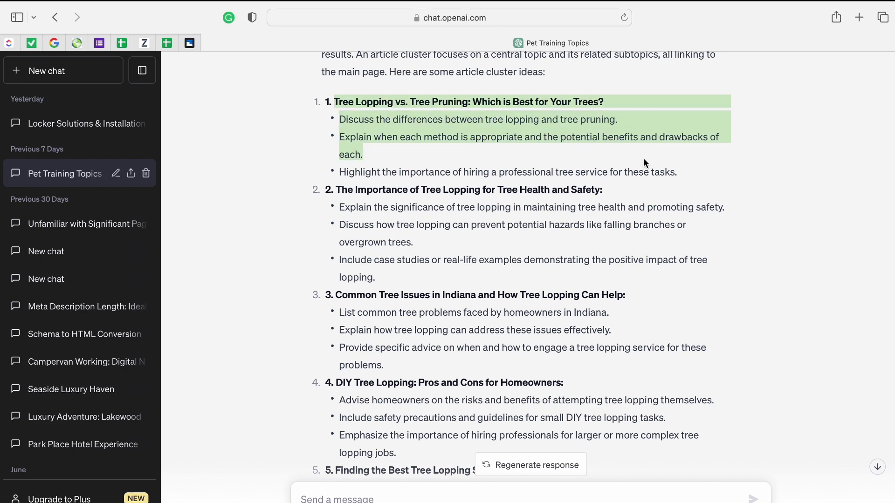
scroll(442, 196, down, 2)
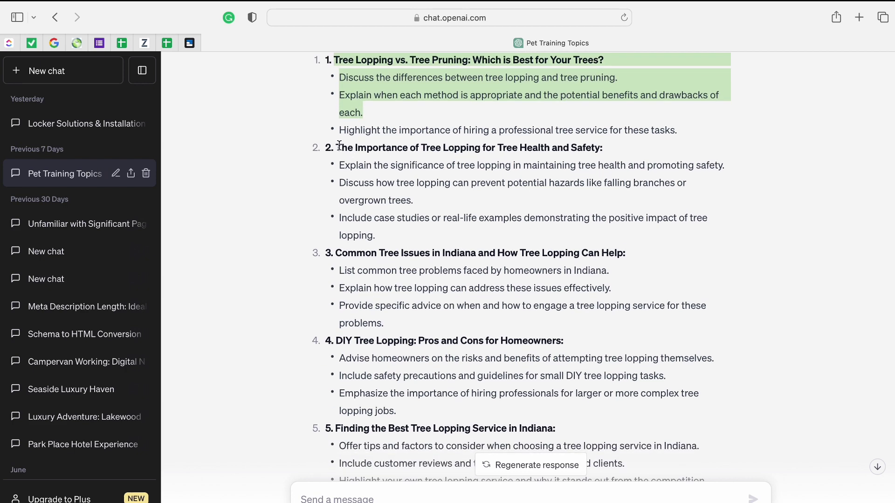
drag(340, 145, 583, 148)
scroll(539, 172, down, 5)
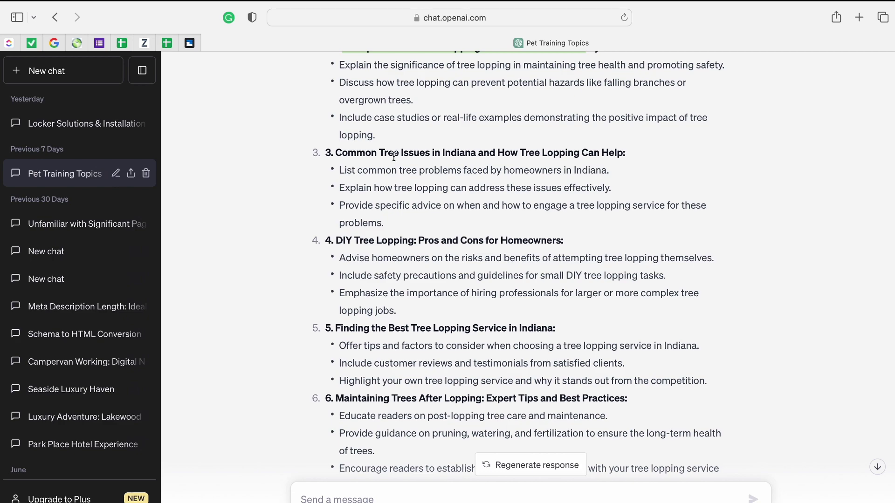
scroll(394, 158, down, 9)
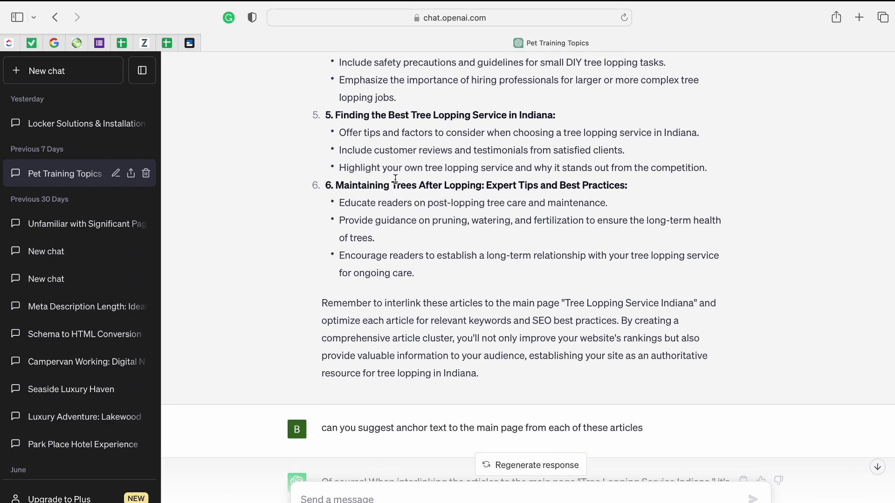
scroll(436, 237, up, 20)
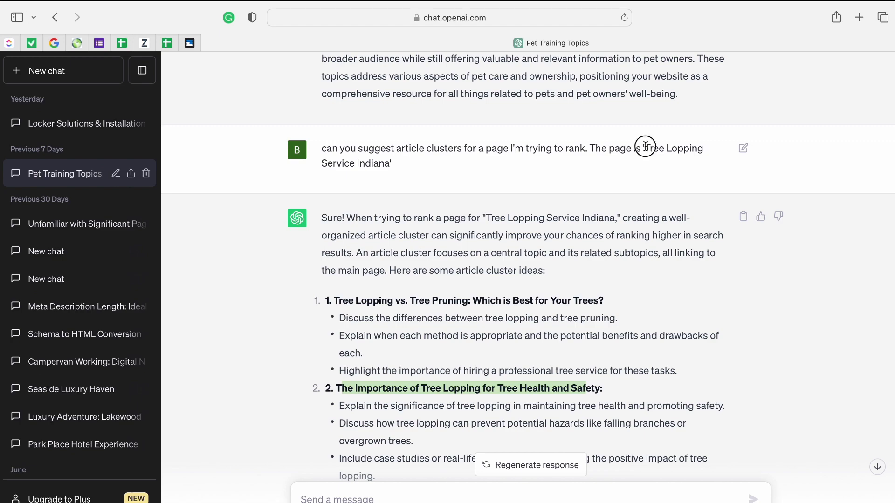
drag(646, 146, 389, 169)
scroll(453, 206, down, 20)
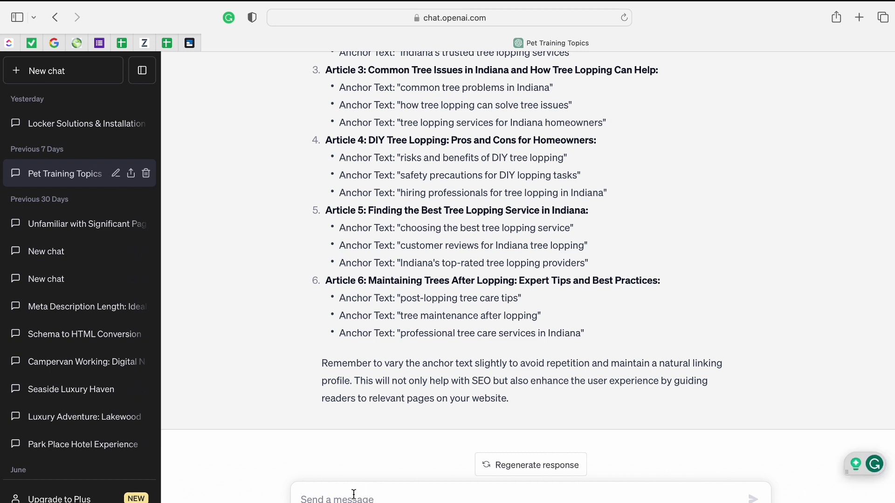
- Ask ChatGPT for articles related to tree lopping along with their word counts
text(Can hou)
key(BackSpace)
key(BackSpace)
key(BackSpace)
text(you help suggest articles related to tree lopping and their word count)
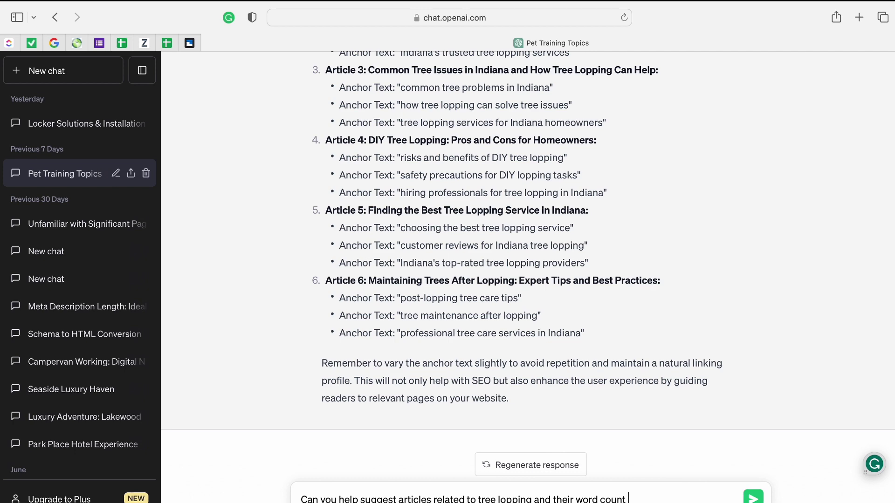
key(Return)
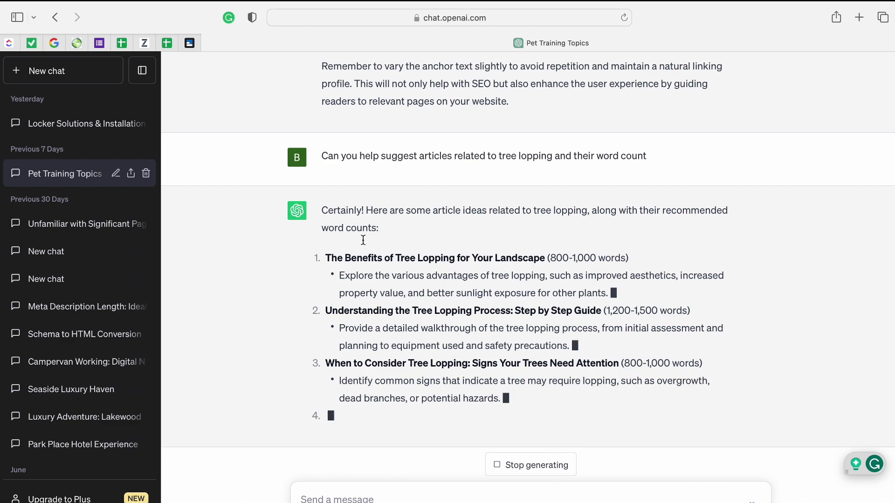
- Scroll through the ten tree lopping article ideas, highlighting items 7 and 8
drag(340, 256, 549, 256)
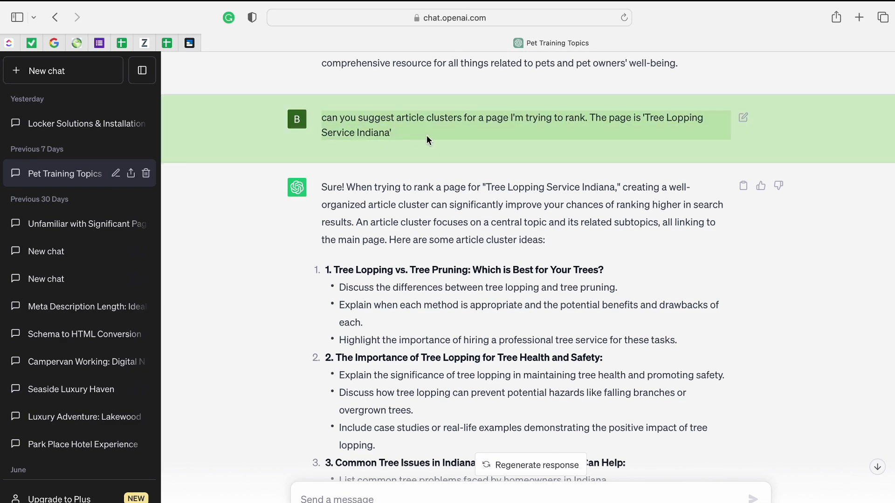
scroll(467, 200, down, 20)
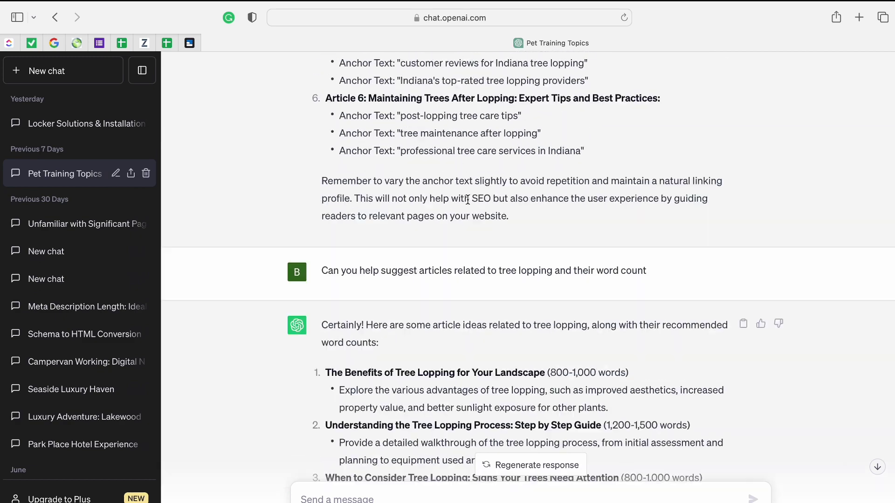
scroll(468, 200, down, 20)
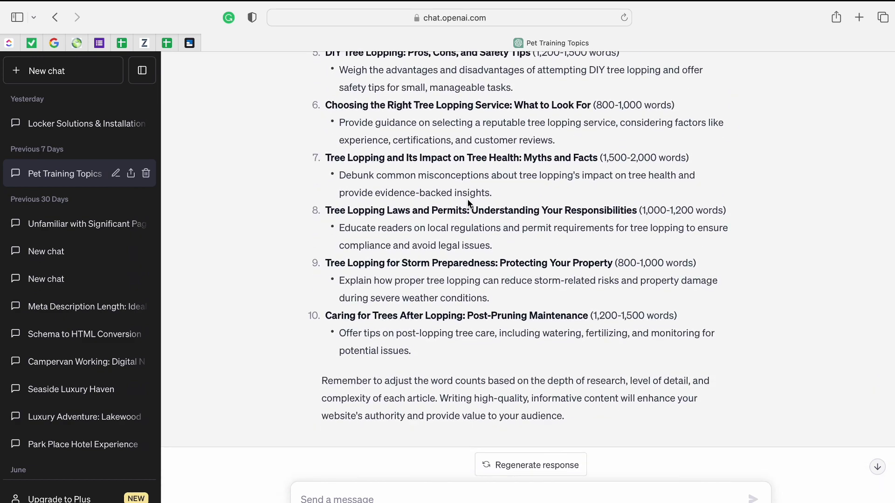
scroll(547, 274, up, 10)
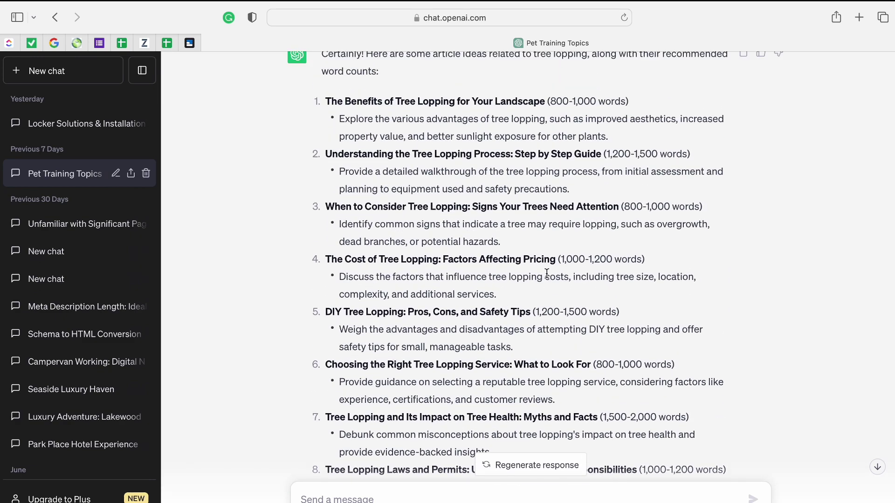
scroll(547, 274, up, 1)
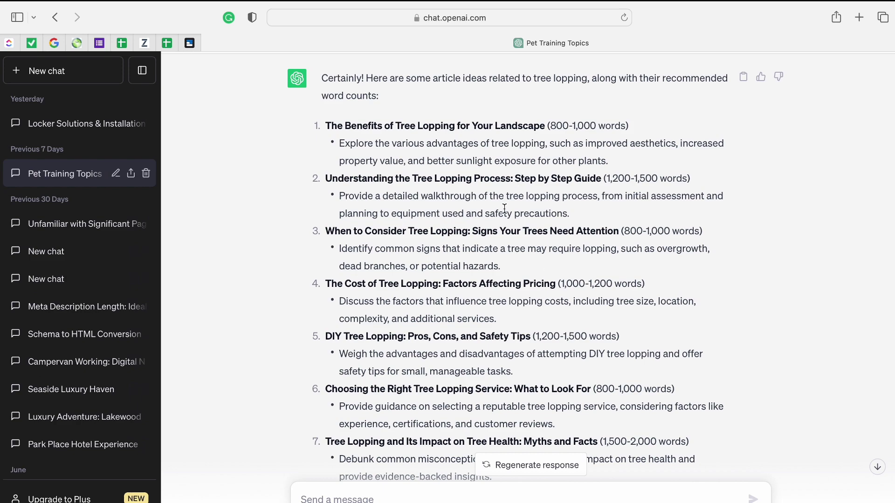
scroll(505, 208, down, 10)
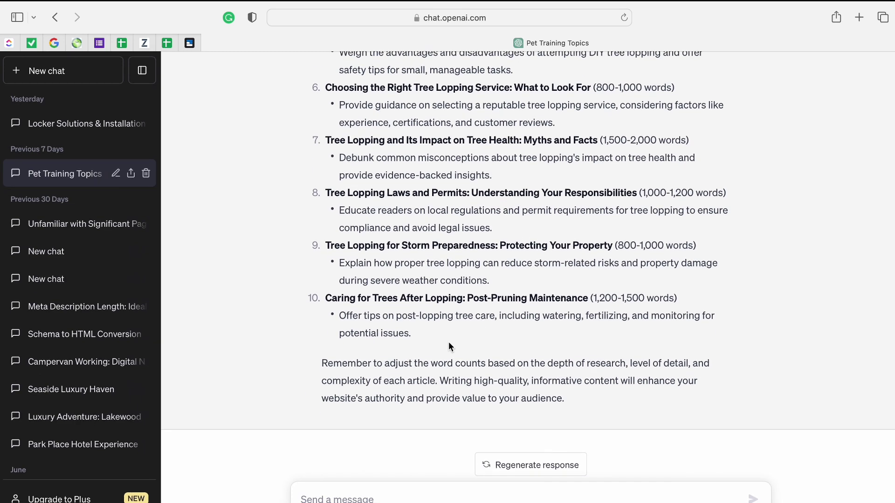
drag(450, 345, 366, 140)
scroll(377, 167, up, 8)
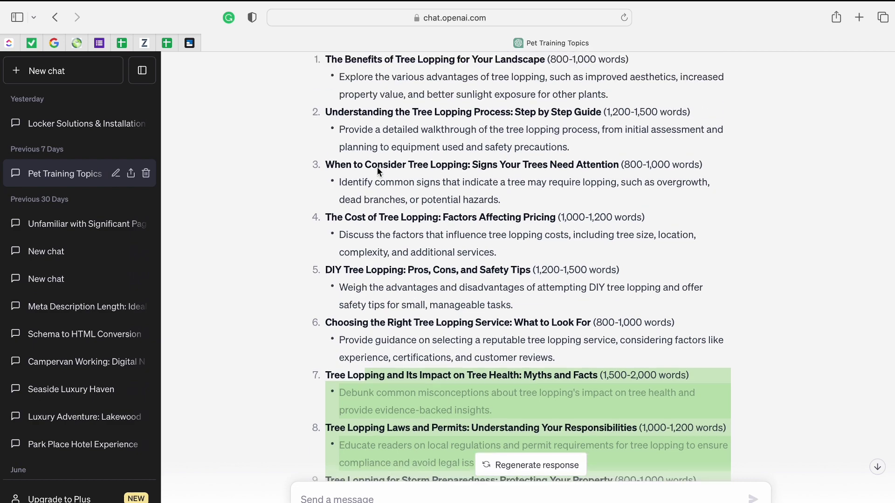
scroll(376, 167, up, 3)
click(383, 173)
- Revisit the first article ideas and their recommended 800–2,000 word counts
scroll(398, 176, down, 7)
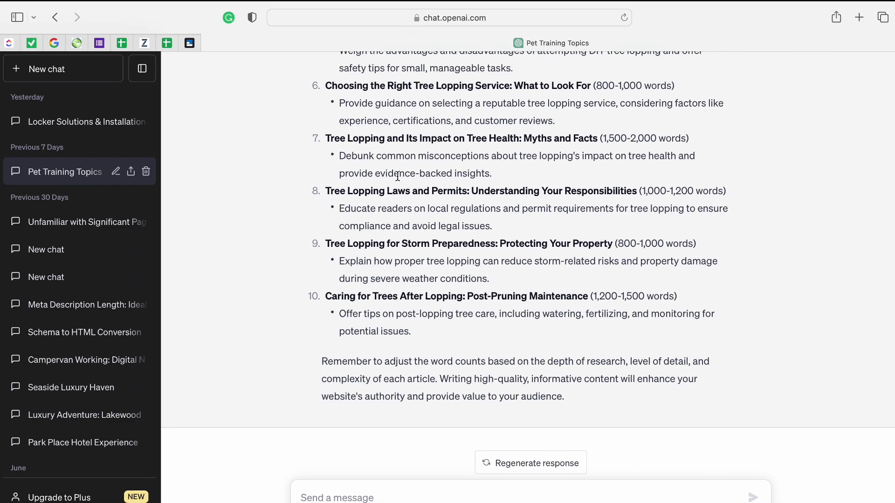
scroll(397, 177, up, 6)
scroll(398, 177, up, 2)
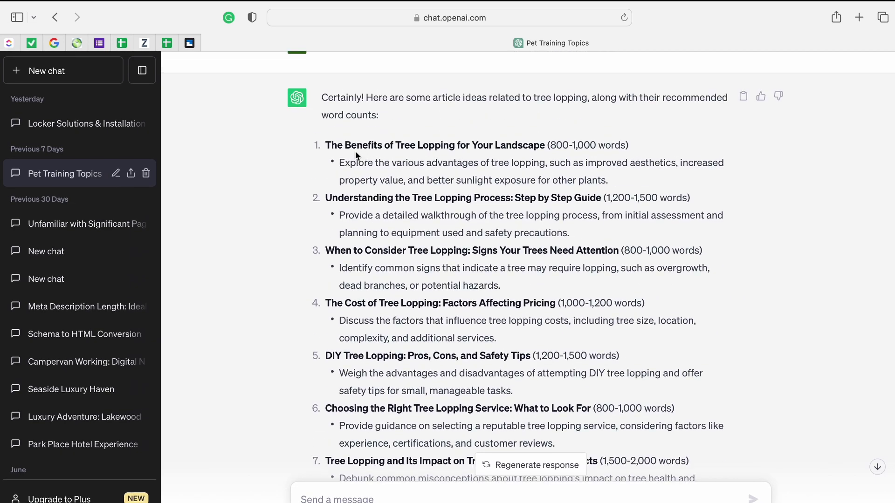
drag(345, 147, 535, 196)
click(489, 215)
scroll(492, 229, down, 1)
drag(340, 235, 474, 292)
scroll(475, 297, down, 6)
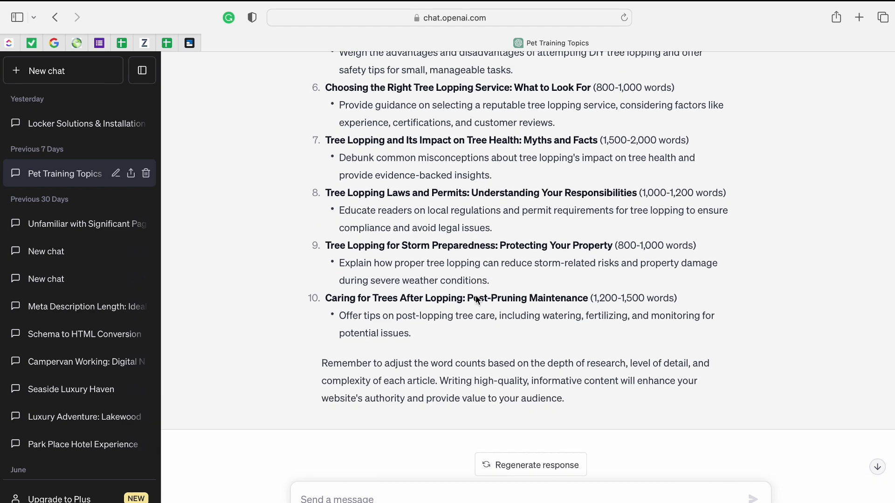
click(359, 497)
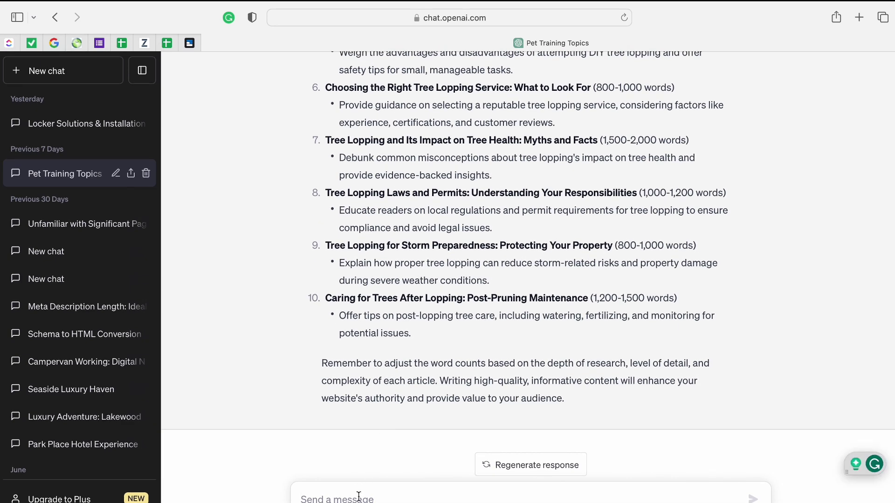
- Ask which articles are most relevant to the Indiana Tree Lopping Service Page and read the answer
text(Which of these are highly relevant to Tree Lopping Service Page in Indiana)
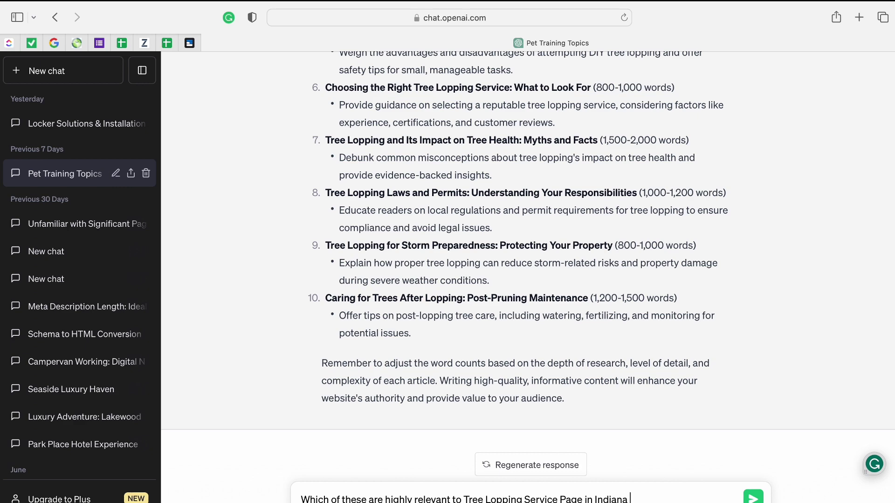
key(Return)
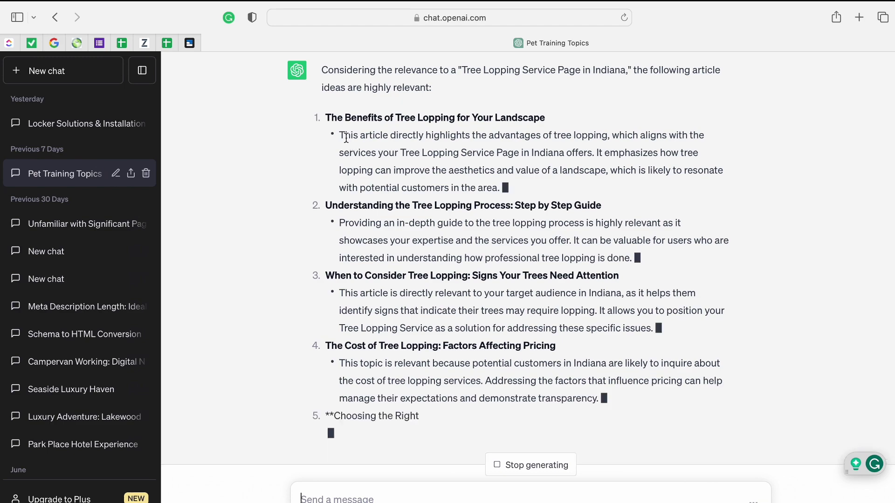
scroll(353, 150, up, 10)
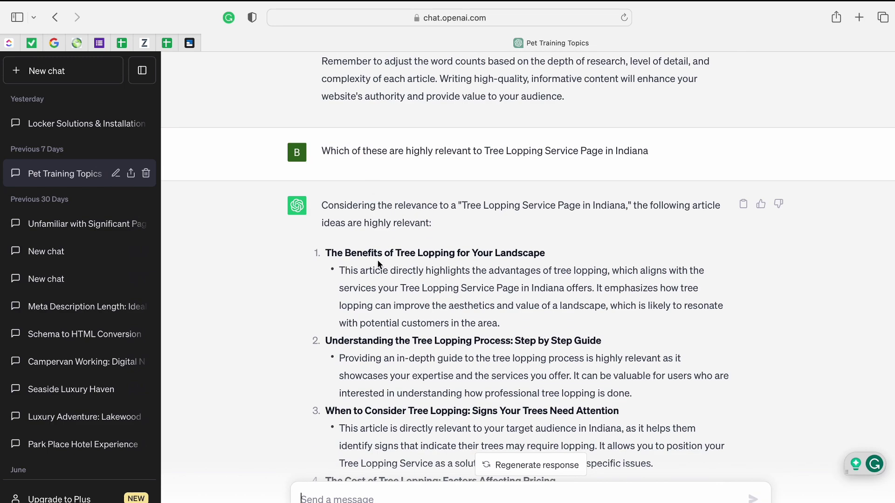
drag(327, 254, 575, 251)
scroll(386, 138, down, 5)
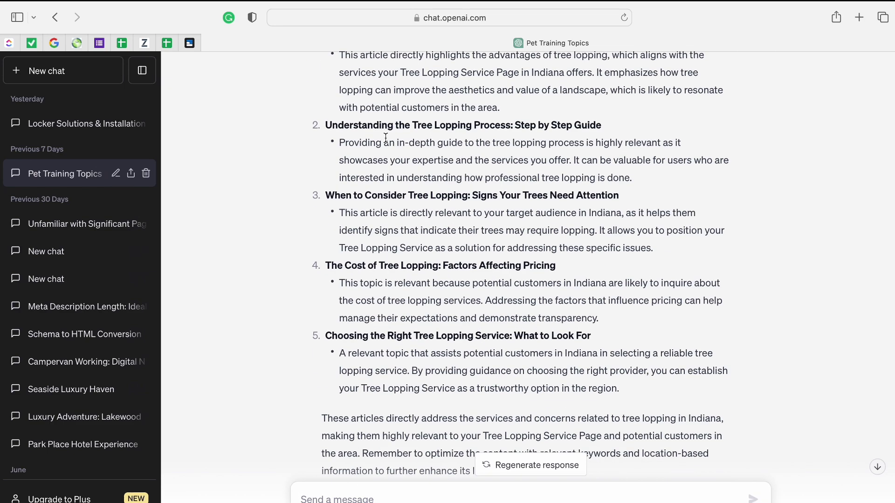
drag(375, 128, 594, 131)
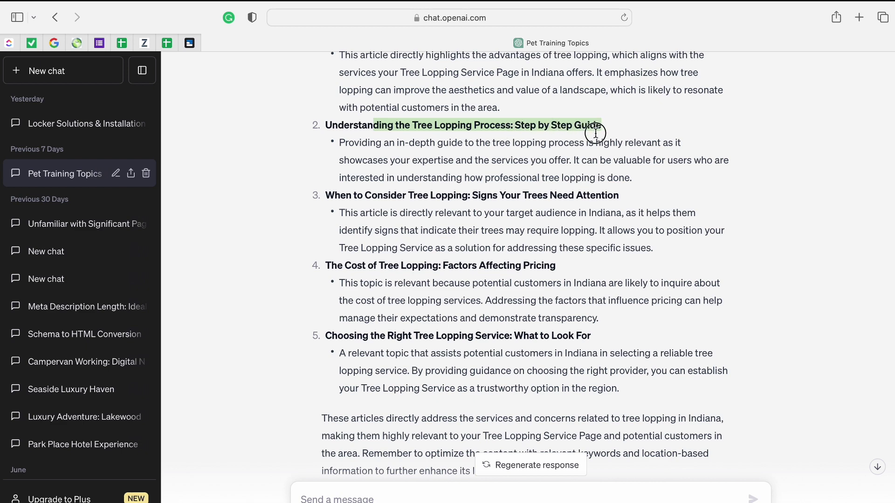
- Review the descriptions of article ideas 3 to 5, then exit browser full screen
scroll(488, 210, down, 1)
scroll(487, 210, down, 1)
drag(448, 146, 586, 328)
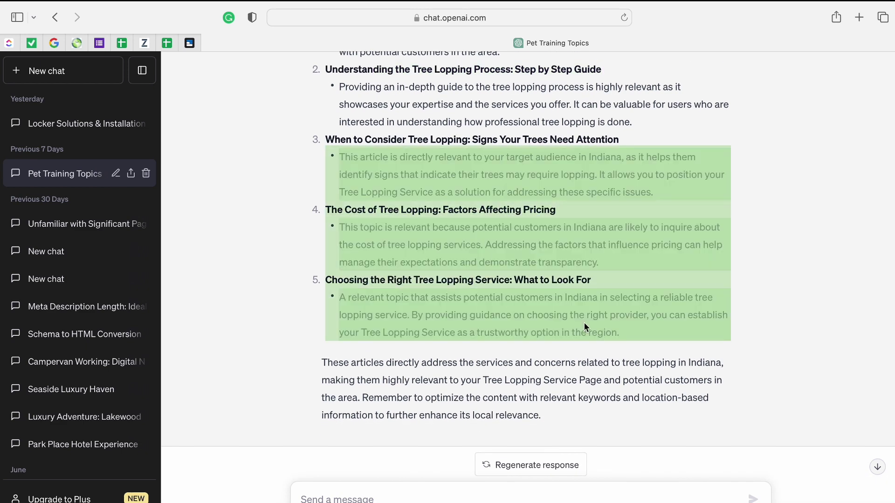
click(586, 328)
scroll(586, 327, down, 1)
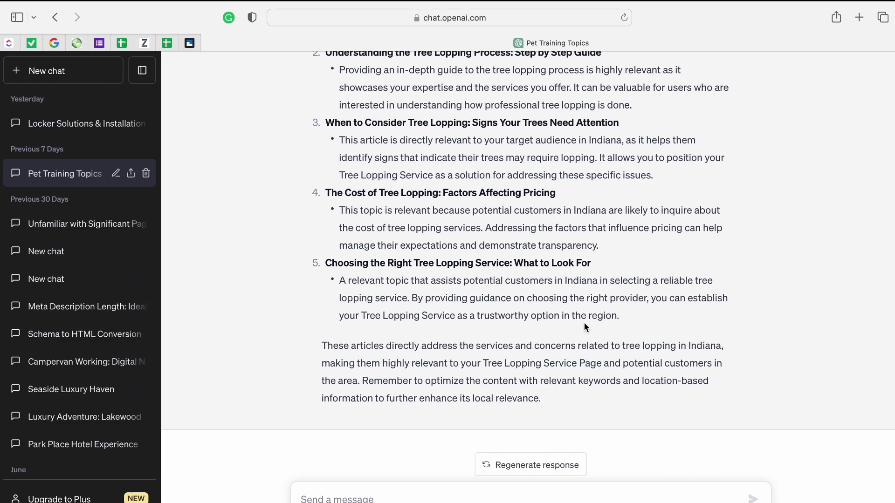
click(40, 17)
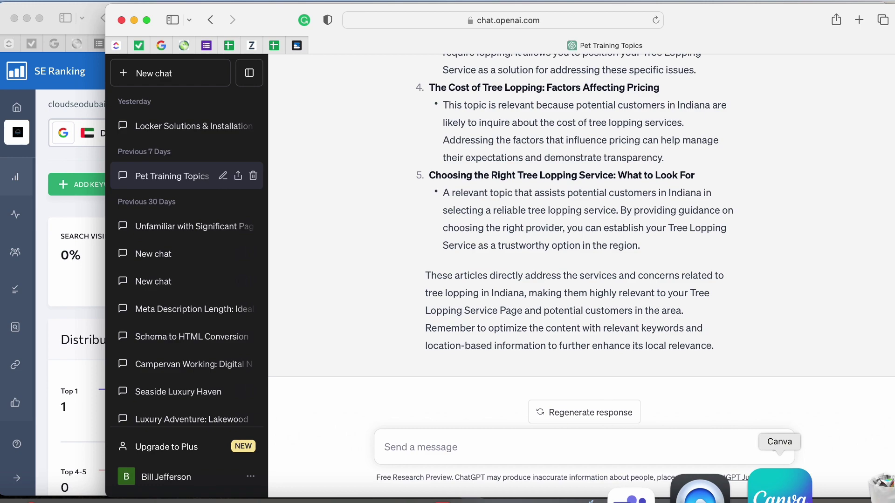
- In full-screen Canva, turn the J into an N and circle 'TREE LOPPING' with a red loop
click(757, 490)
click(107, 16)
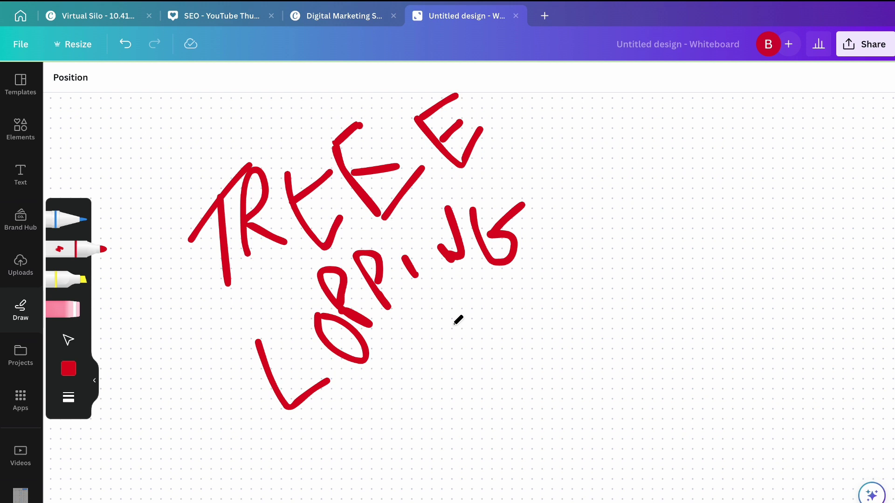
drag(447, 250, 446, 312)
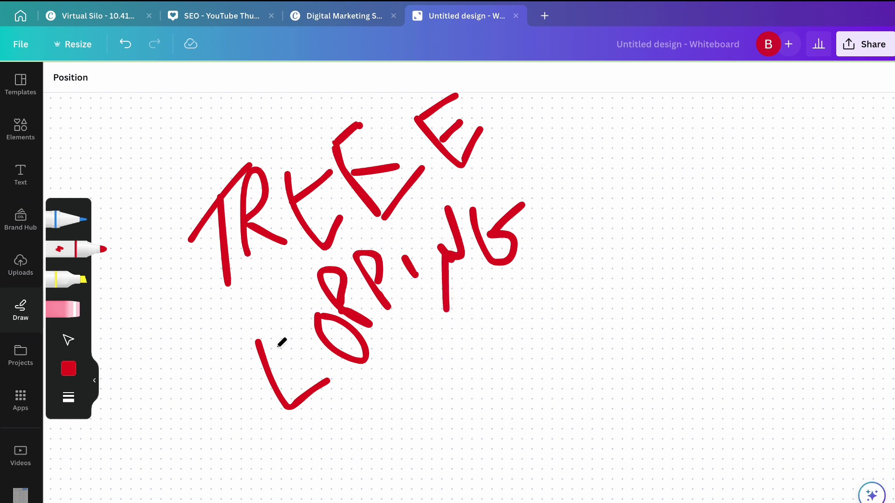
mouse_move(235, 137)
mouse_down()
mouse_move(316, 446)
mouse_move(527, 86)
mouse_move(229, 136)
mouse_up()
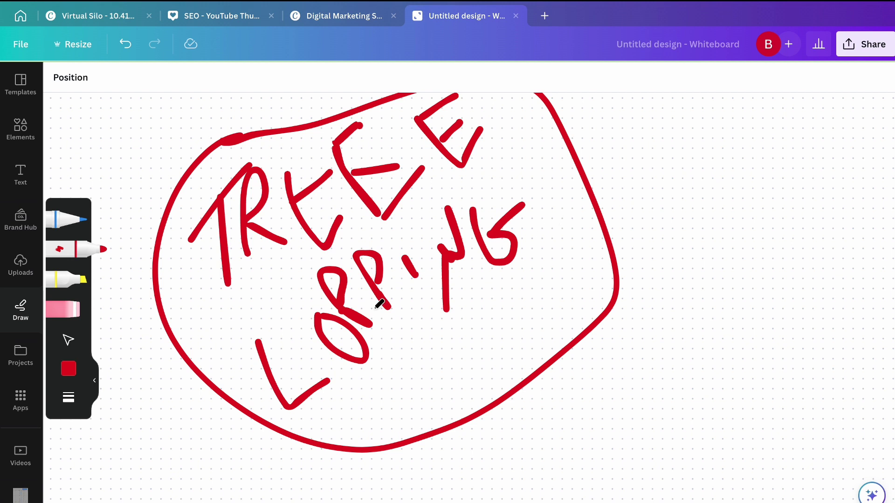
key(Escape)
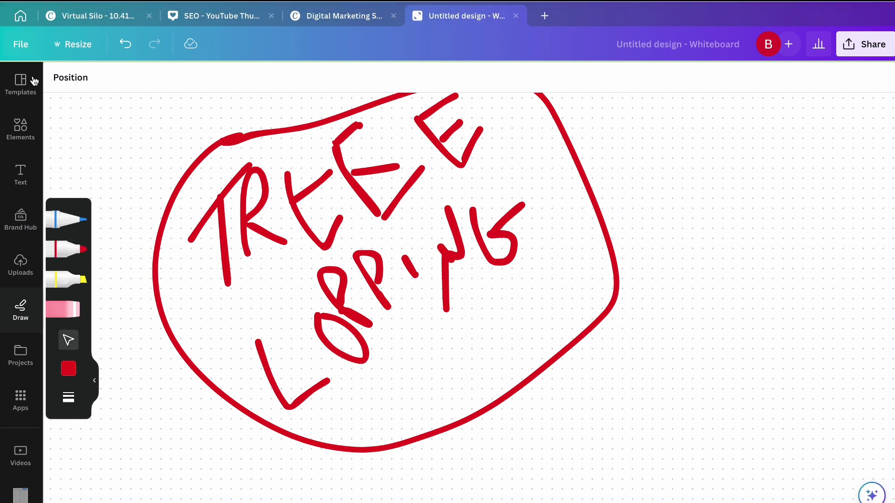
mouse_move(3, 1)
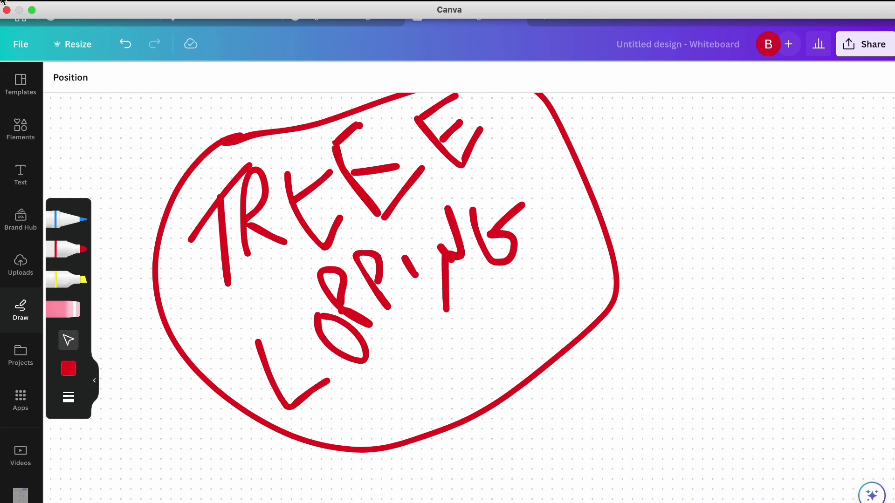
click(32, 9)
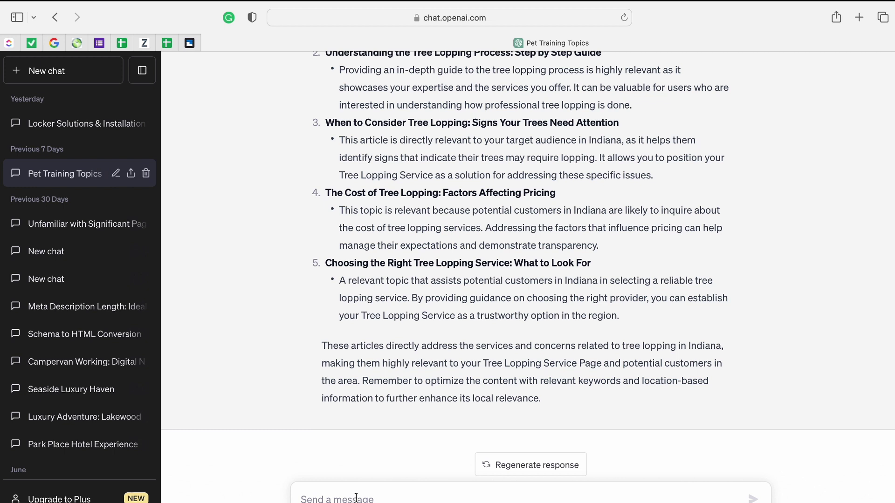
- Ask ChatGPT for anchor text suggestions and how to interlink the tree lopping article pages
text(Can)
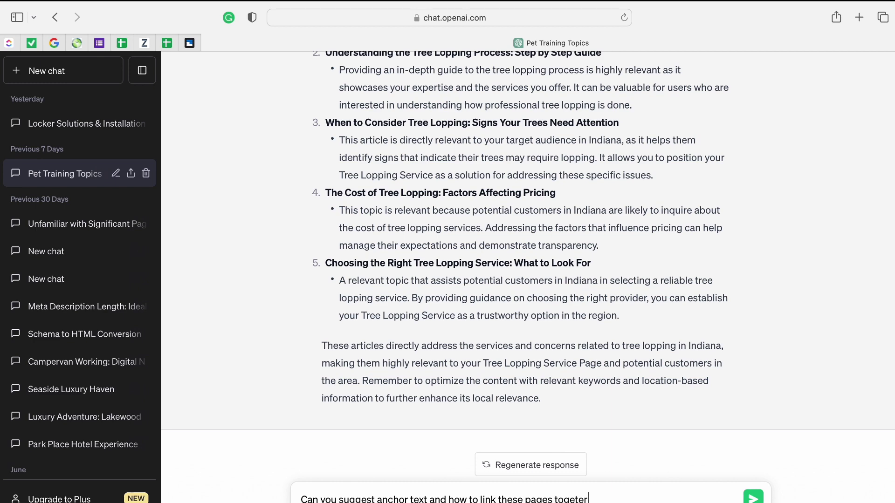
key(Return)
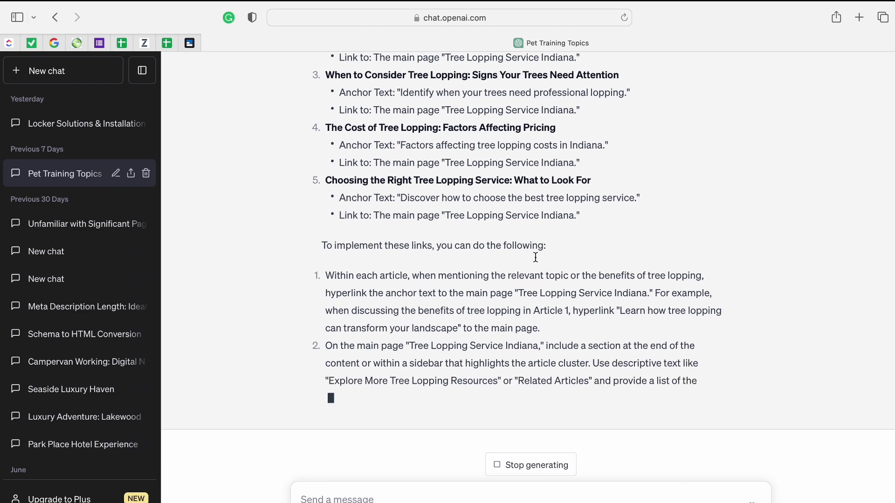
- Review the first anchor text suggestions in ChatGPT's reply
scroll(536, 256, up, 6)
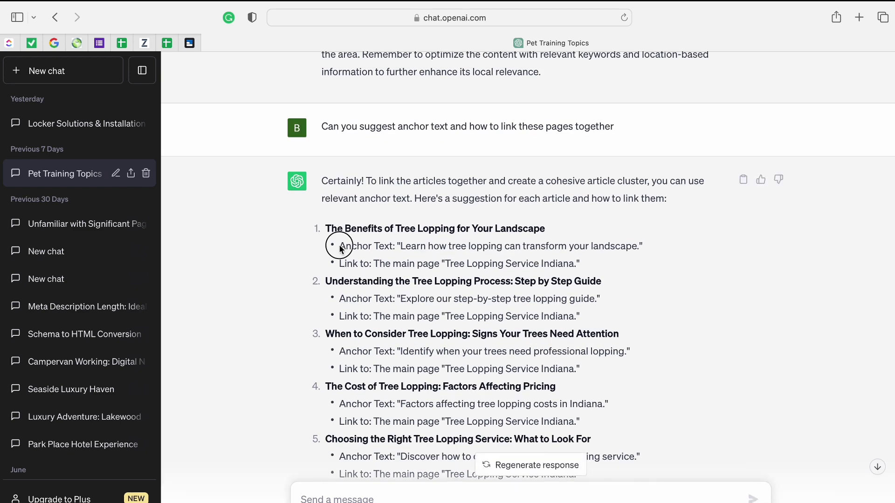
drag(334, 243, 466, 246)
click(490, 245)
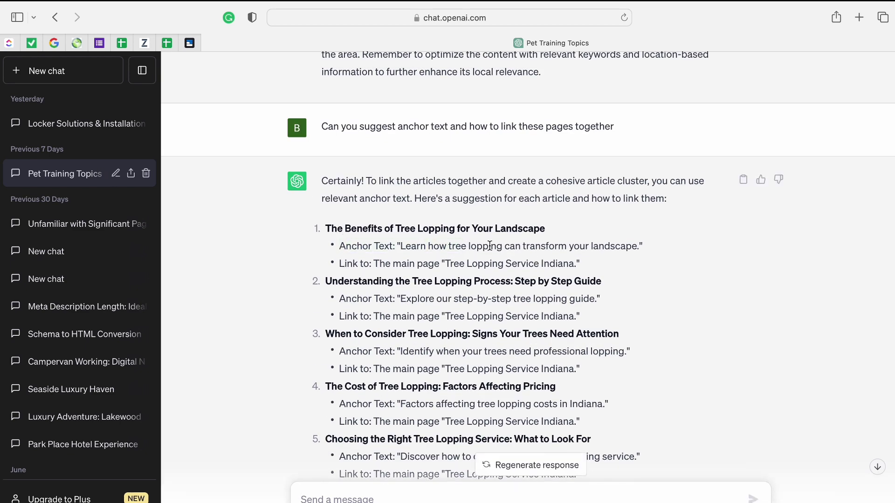
click(553, 245)
drag(637, 246, 401, 245)
click(467, 251)
scroll(474, 255, down, 2)
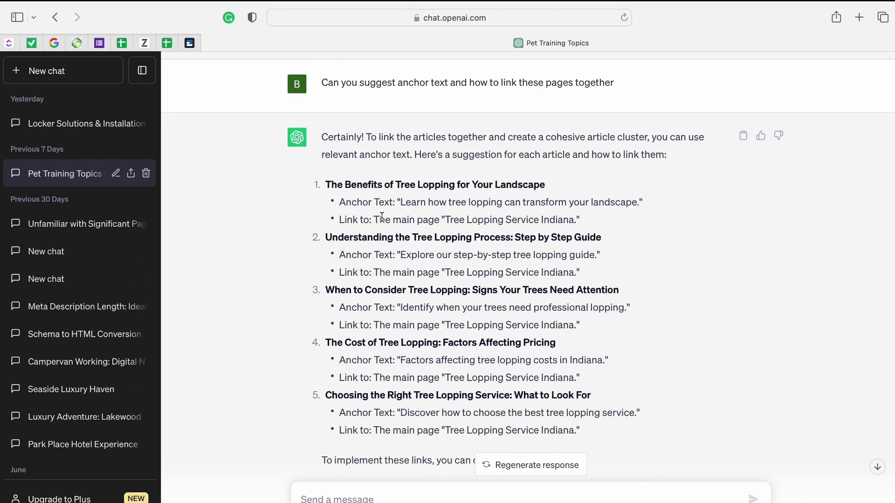
drag(400, 201, 648, 209)
scroll(606, 238, down, 2)
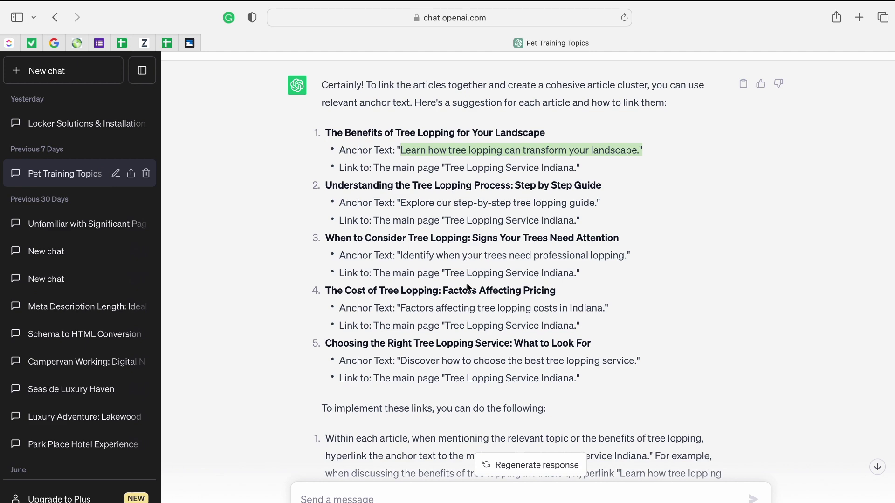
scroll(464, 280, up, 2)
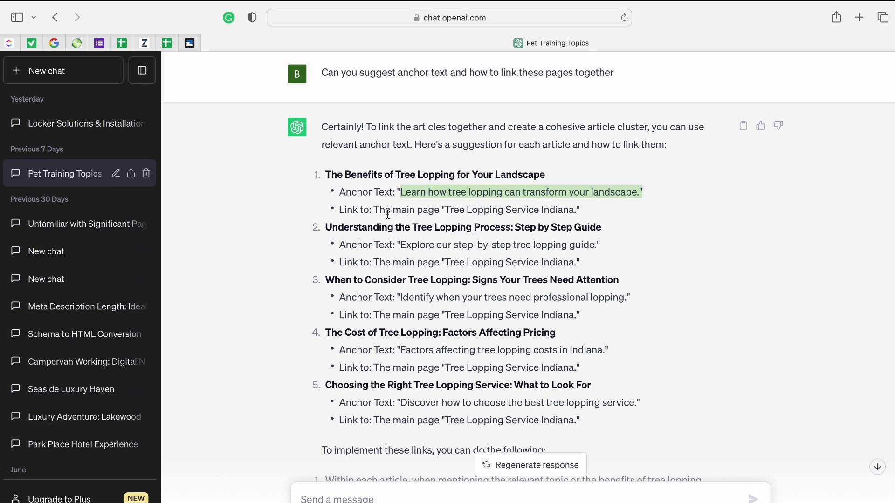
- Copy the 'Tree Lopping Service Indiana' page name and review the two link implementation steps
drag(388, 214, 454, 209)
click(577, 208)
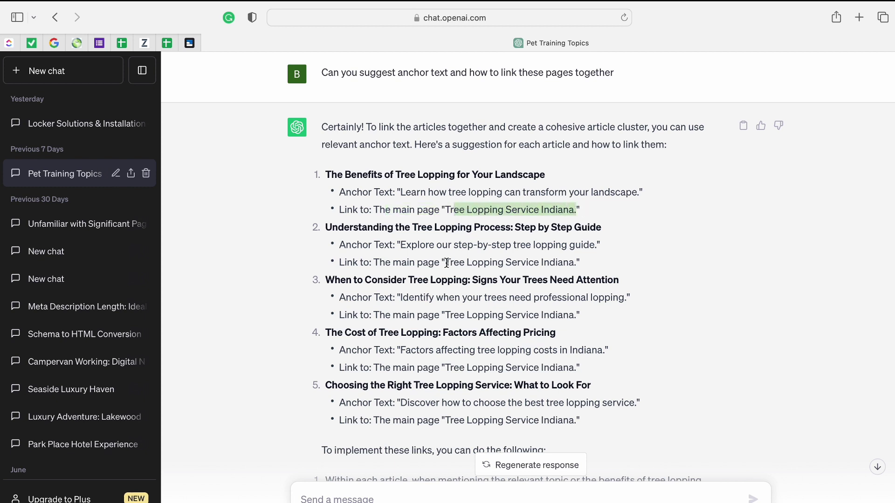
drag(446, 264, 578, 252)
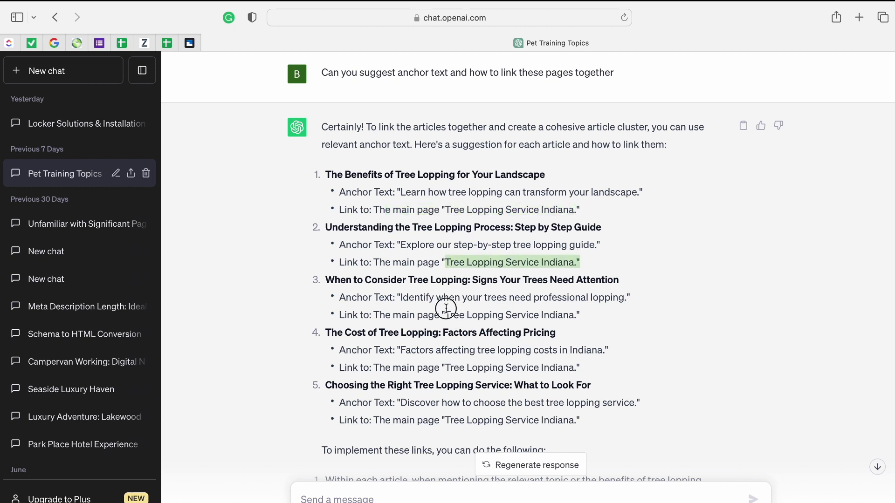
drag(446, 315, 574, 312)
scroll(446, 249, down, 5)
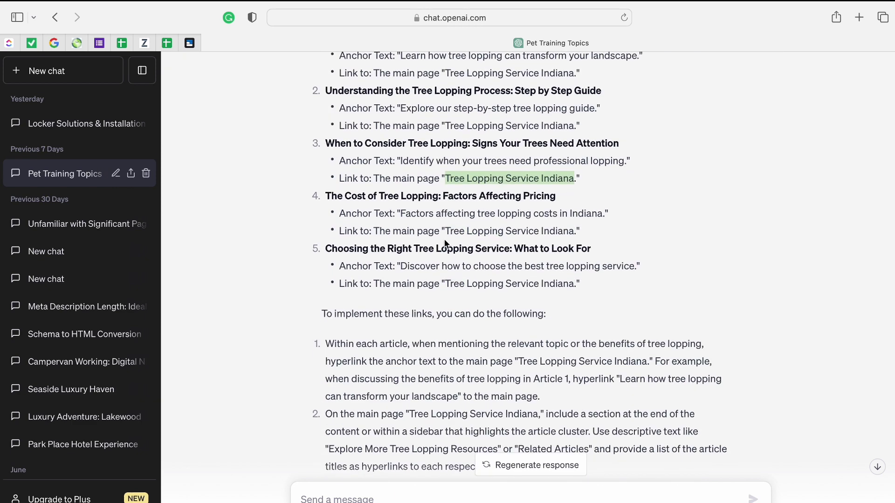
drag(446, 231, 576, 228)
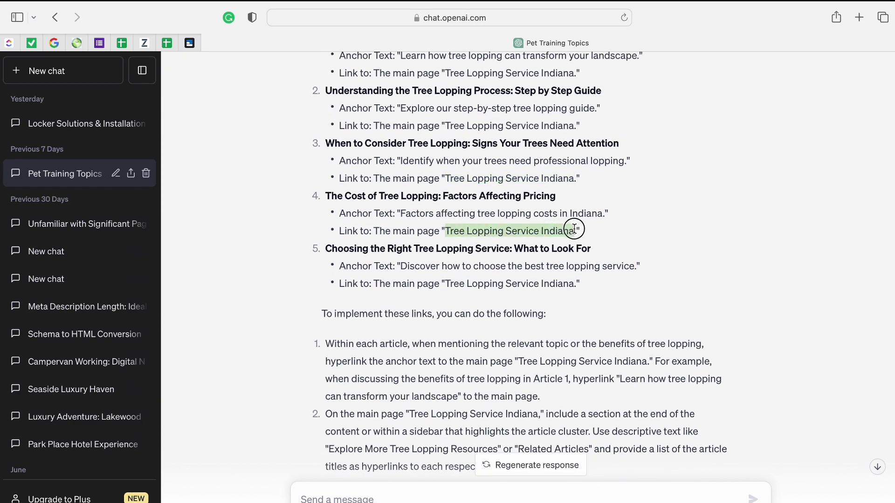
scroll(528, 236, down, 2)
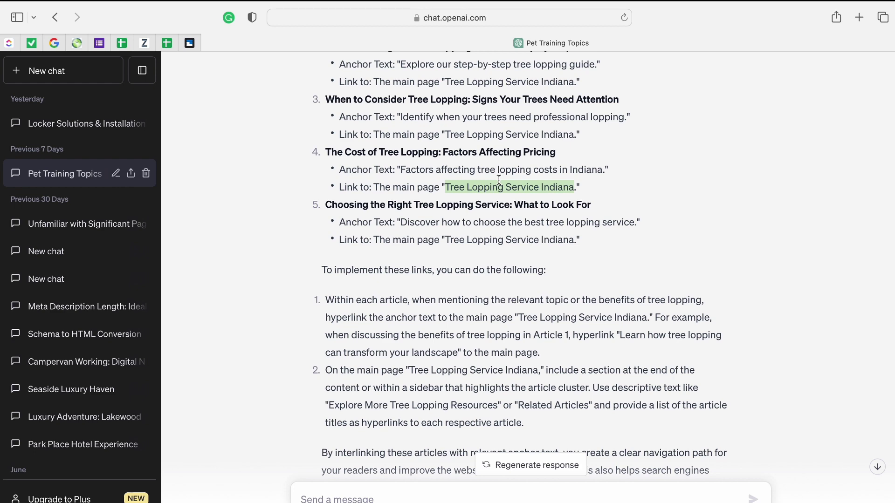
right_click(499, 180)
click(511, 228)
scroll(510, 228, down, 5)
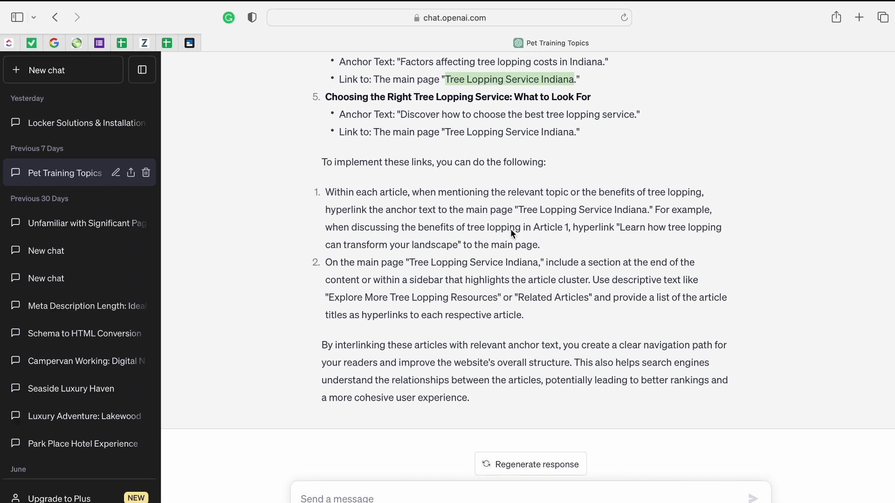
drag(362, 191, 631, 343)
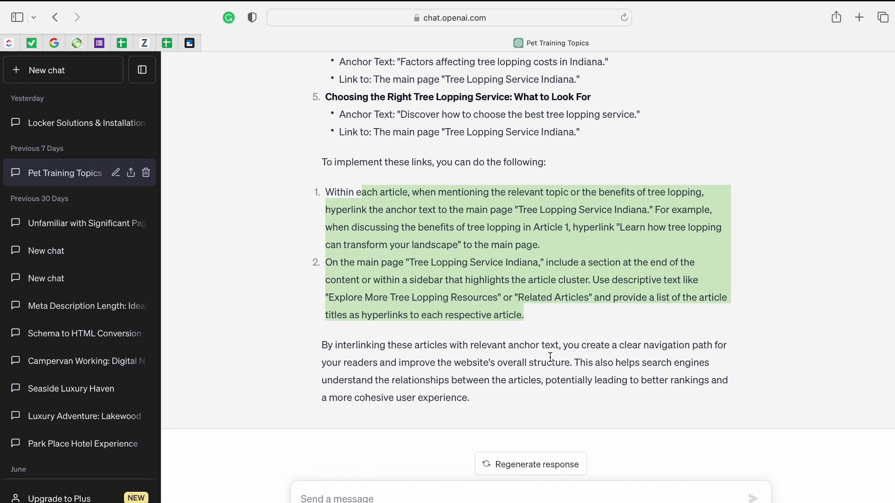
click(383, 494)
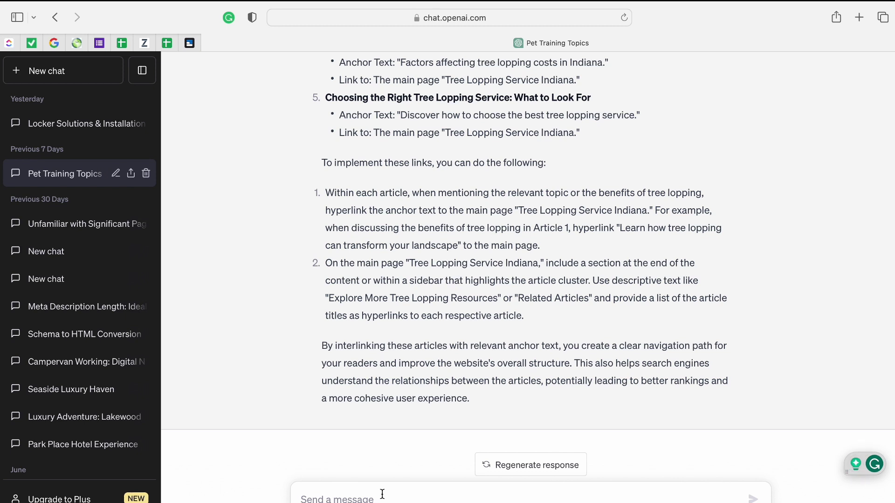
- Request anchor text variations for the pasted 'Tree Lopping Service Indiana' page name
text(can you give me anchor text variations of ')
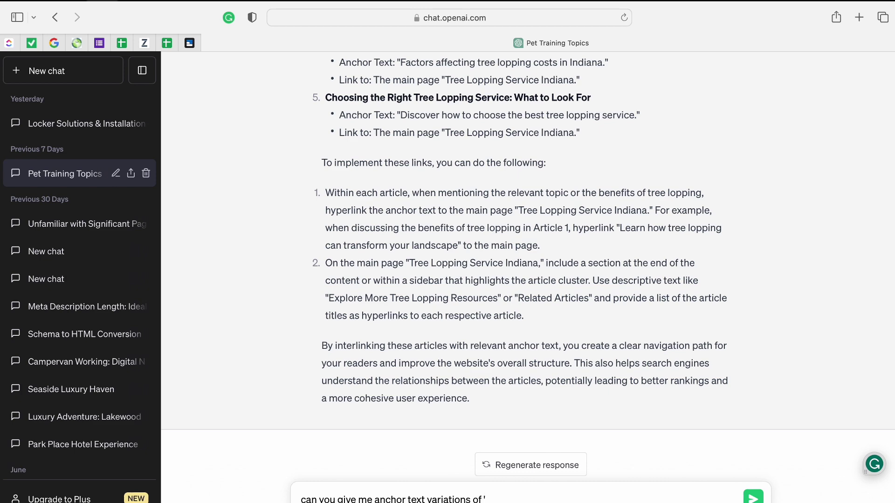
key(super+v)
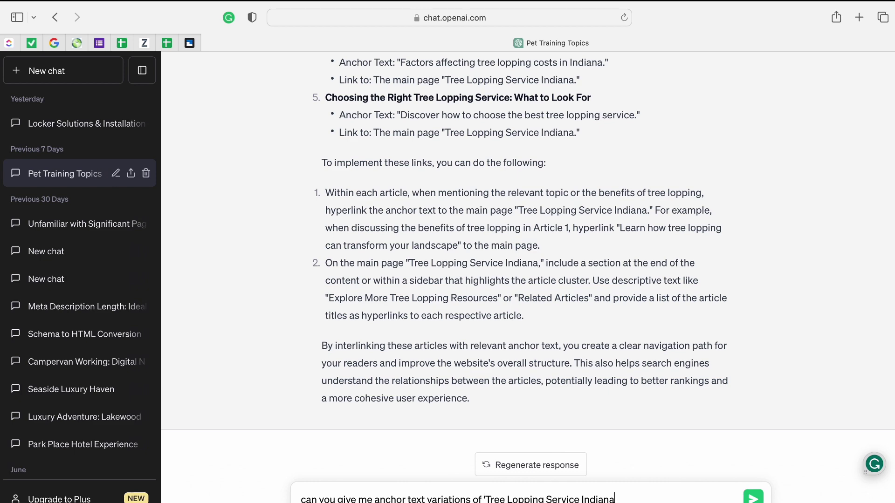
key(Return)
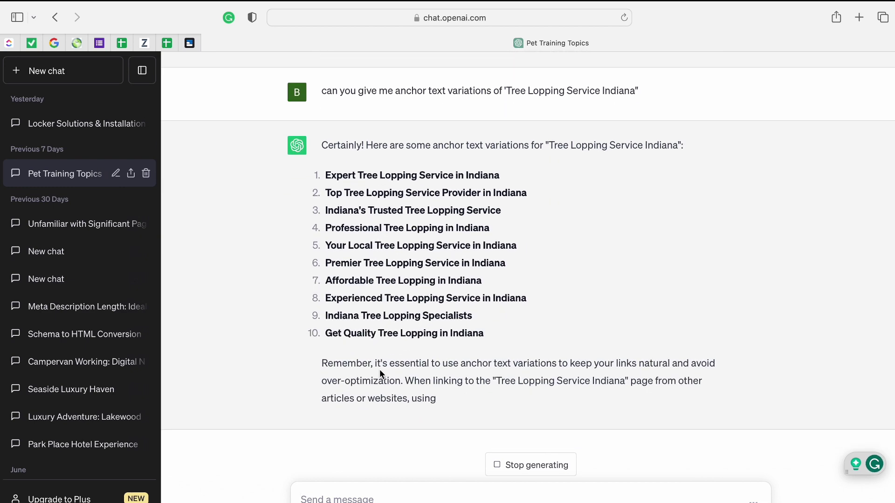
- Select the ten returned variations, starting with 'Expert Tree Lopping Service in Indiana'
scroll(400, 294, up, 2)
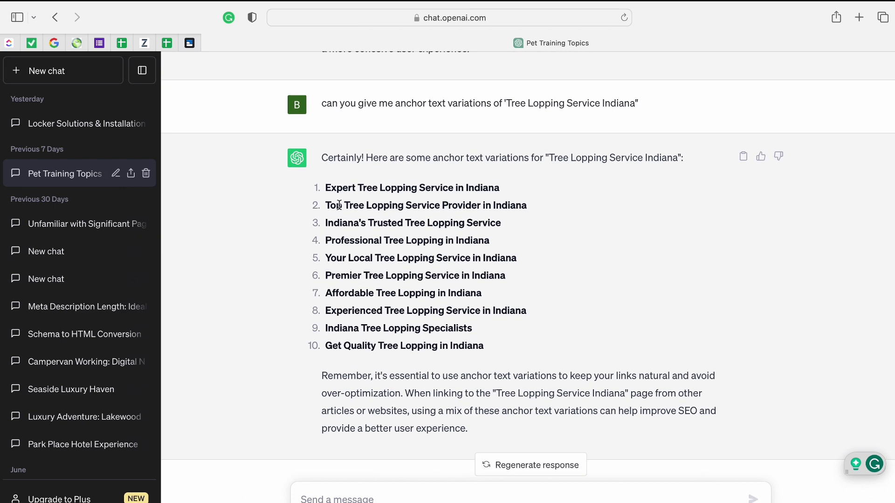
drag(326, 189, 535, 192)
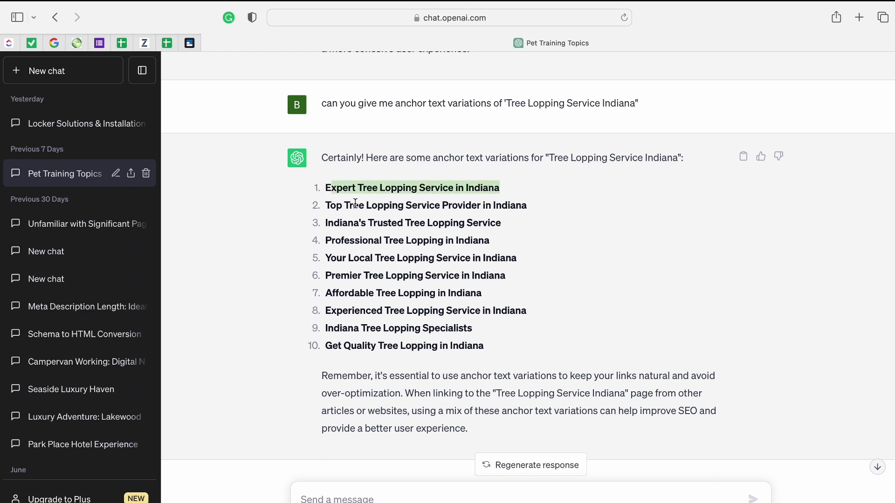
drag(326, 189, 485, 347)
scroll(427, 228, down, 2)
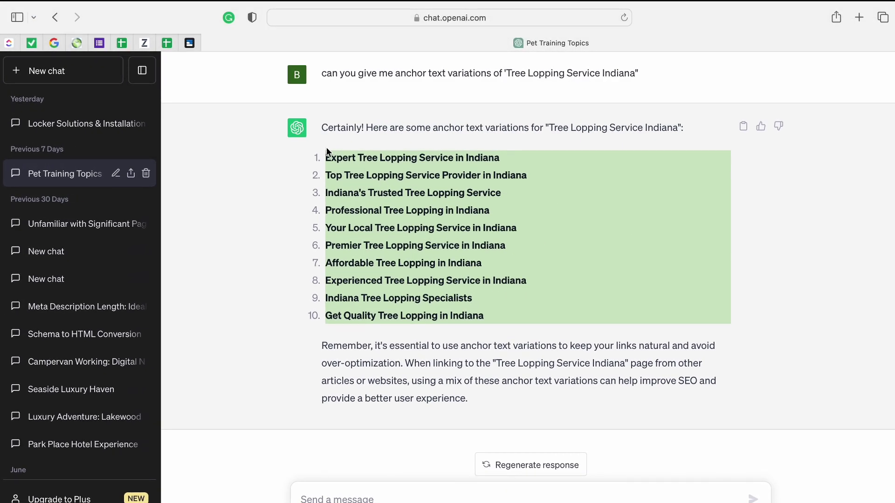
click(325, 158)
drag(325, 157, 549, 319)
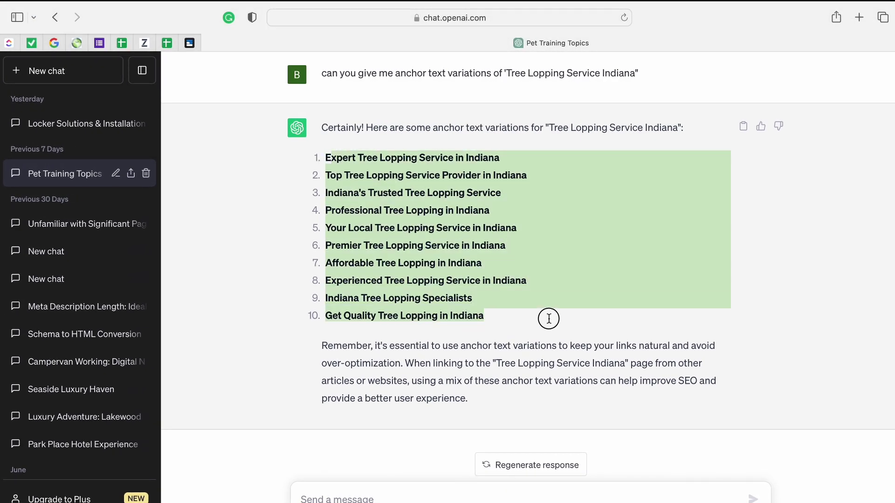
drag(494, 318, 321, 160)
click(370, 249)
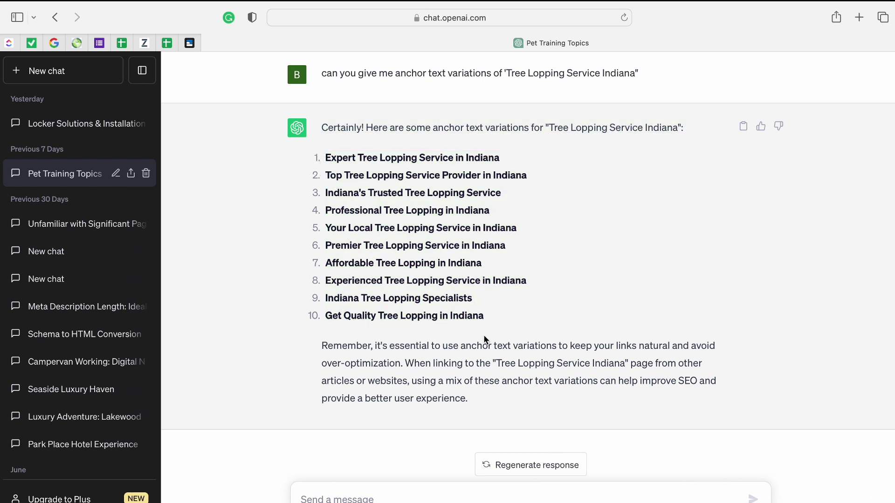
drag(494, 317, 524, 318)
click(327, 168)
click(514, 334)
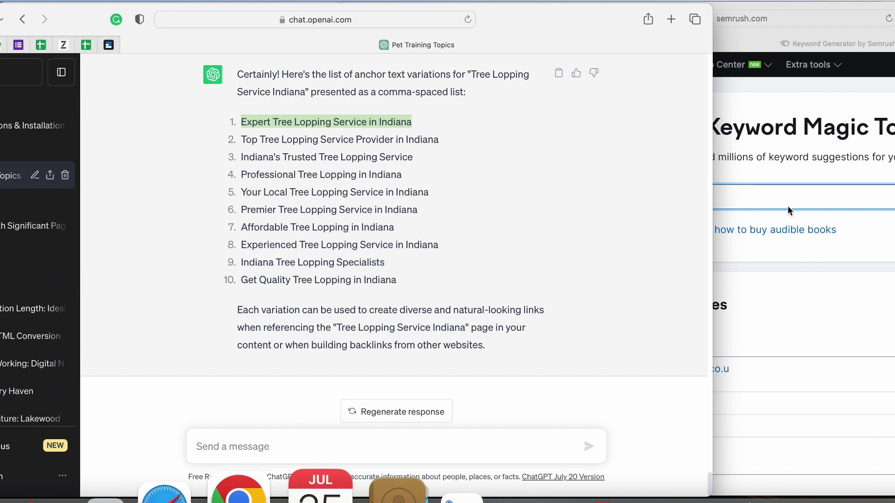
- Search Semrush for 'Expert Tree Lopping Service in Indiana' and 'Top Tree Lopping Service Provider in Indiana'
click(788, 207)
key(super+v)
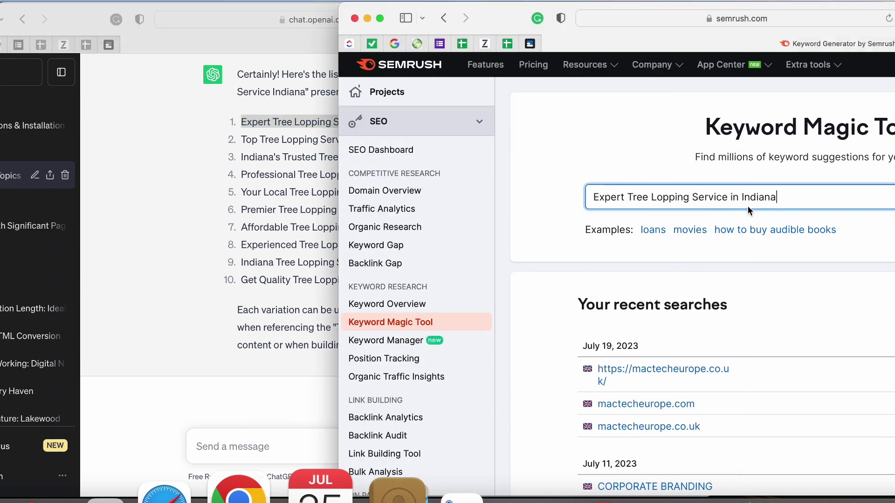
key(Return)
drag(503, 10, 285, 10)
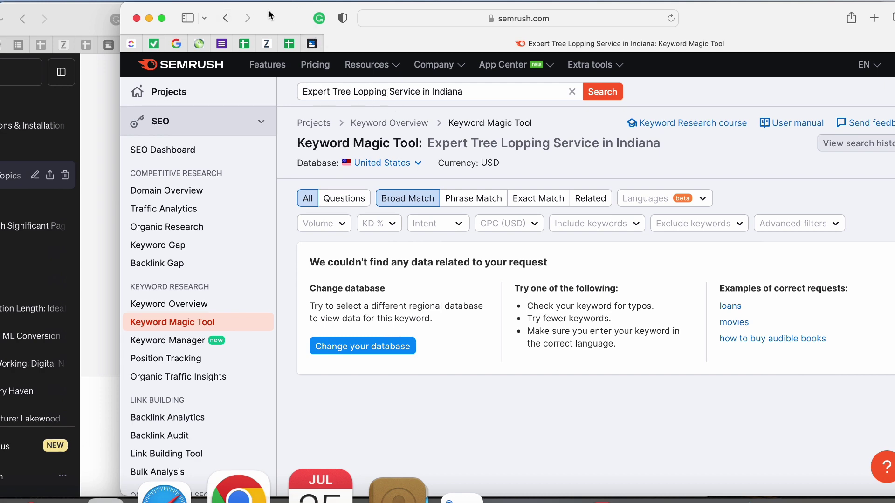
drag(287, 10, 501, 9)
click(245, 264)
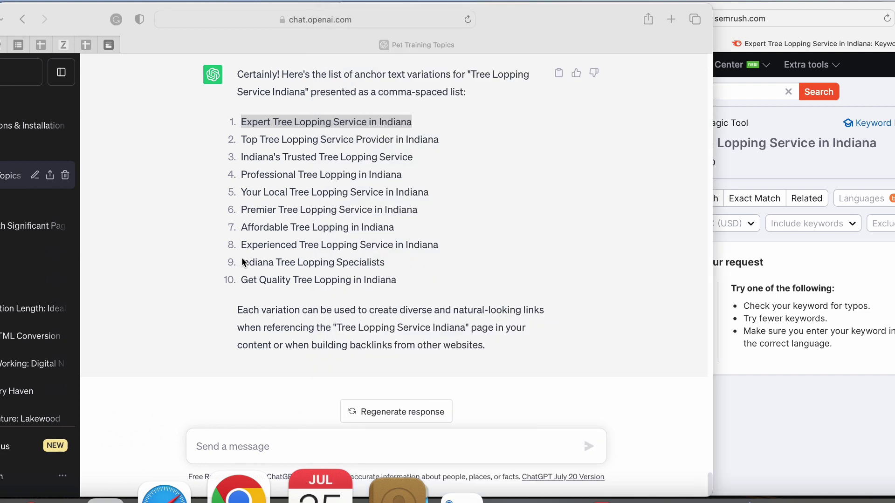
drag(438, 139, 242, 139)
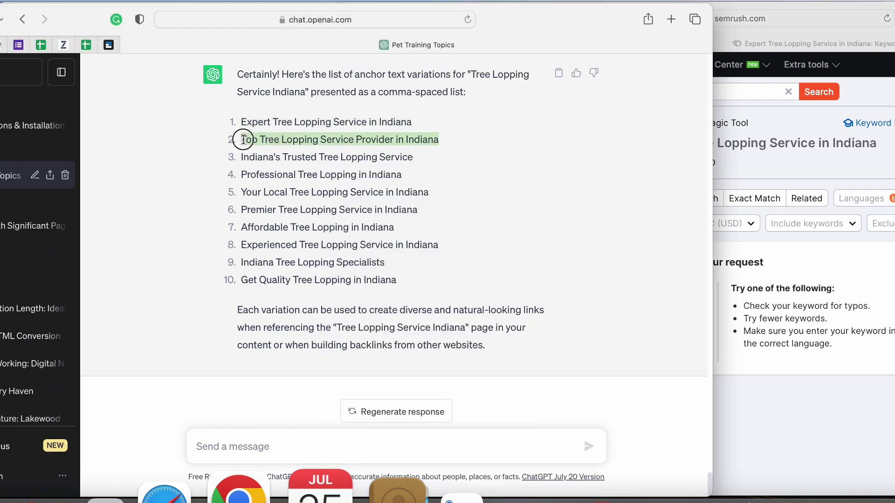
click(784, 118)
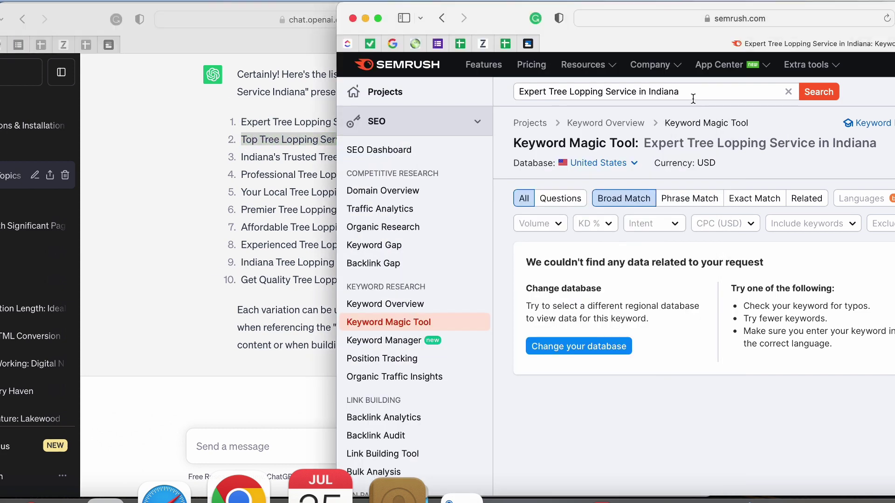
drag(681, 92, 482, 94)
key(super+v)
key(Return)
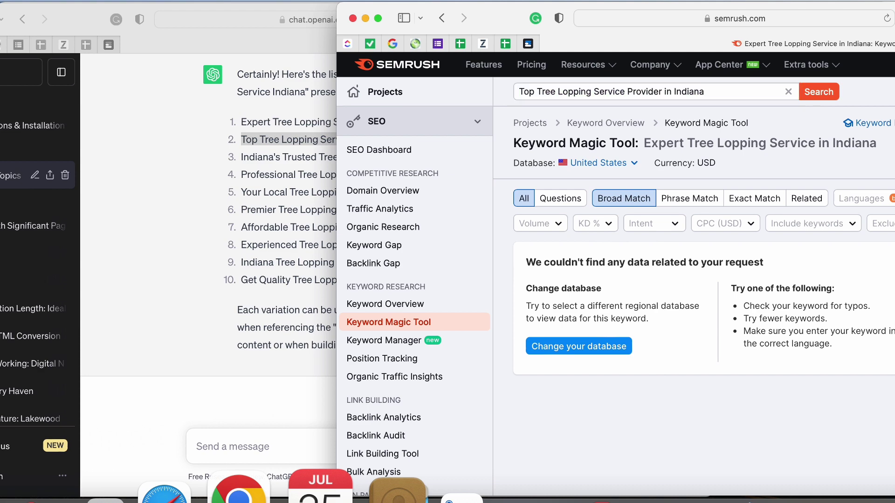
- Copy the third variation, 'Indiana's Trusted Tree Lopping Service', from ChatGPT and search it in Semrush
click(318, 197)
drag(423, 157, 234, 152)
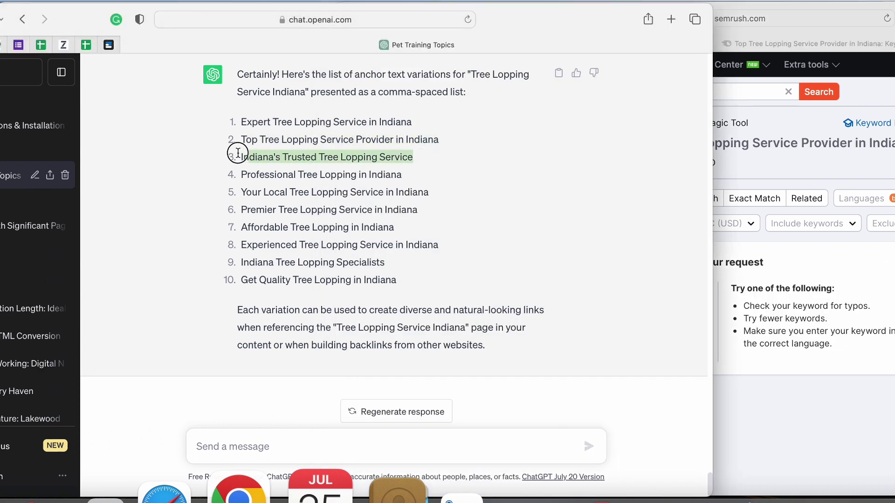
click(272, 157)
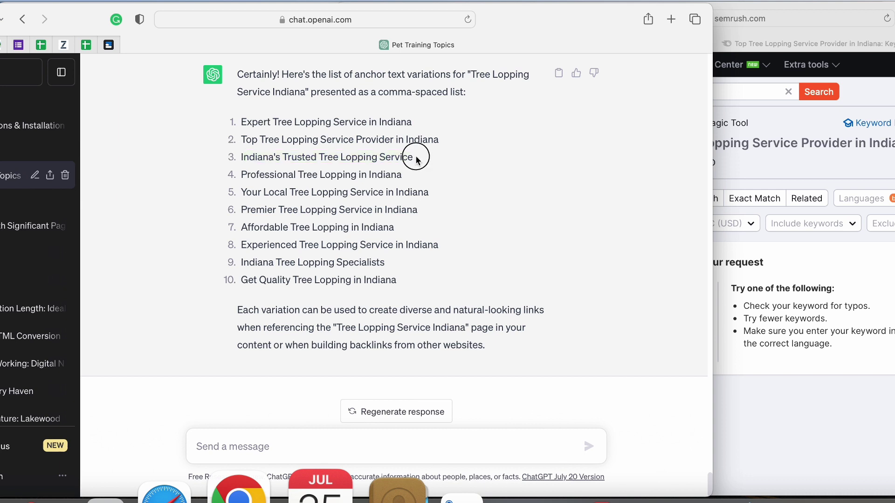
drag(416, 159, 237, 154)
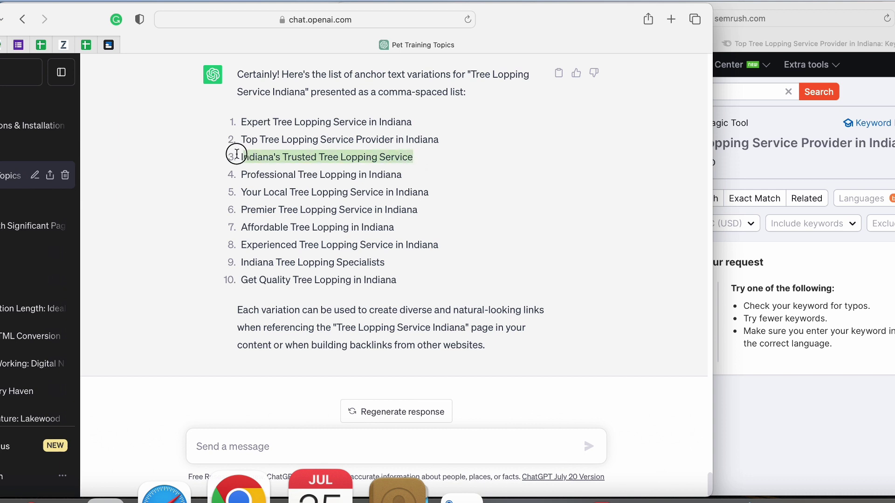
click(754, 91)
triple_click(690, 92)
key(cmd+v)
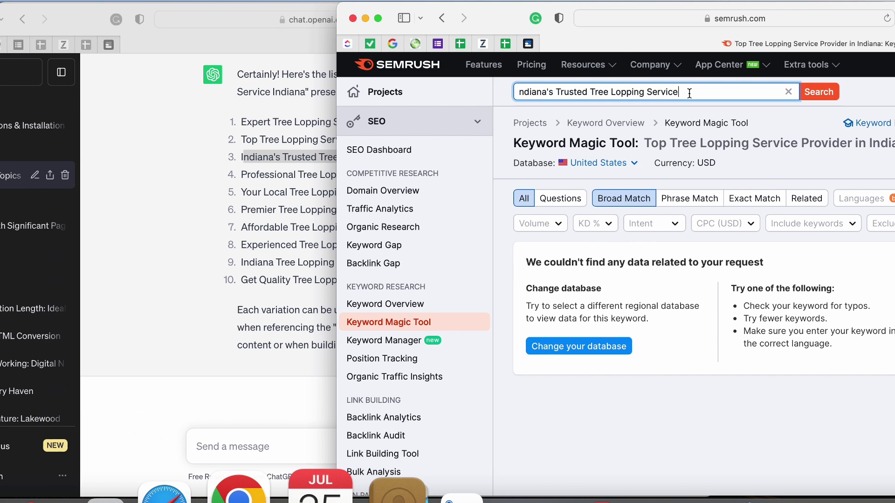
key(Return)
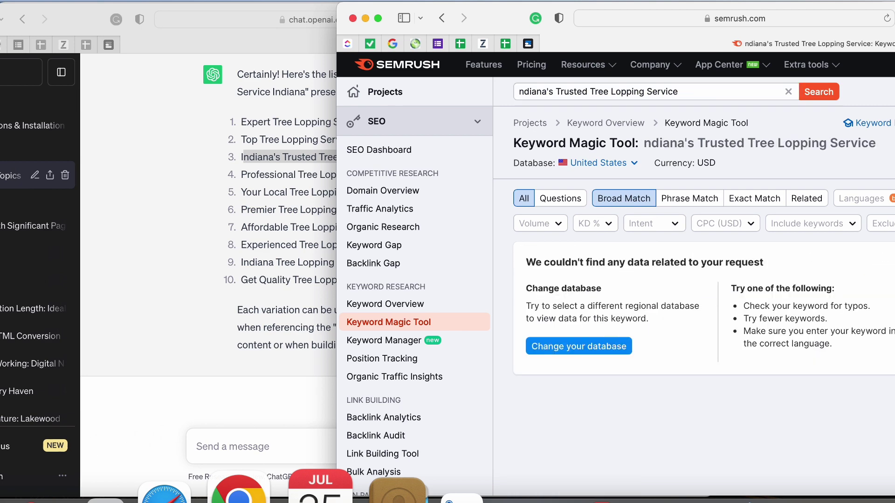
- Run a Semrush keyword search for 'Professional Tree Lopping in Indiana'
click(243, 230)
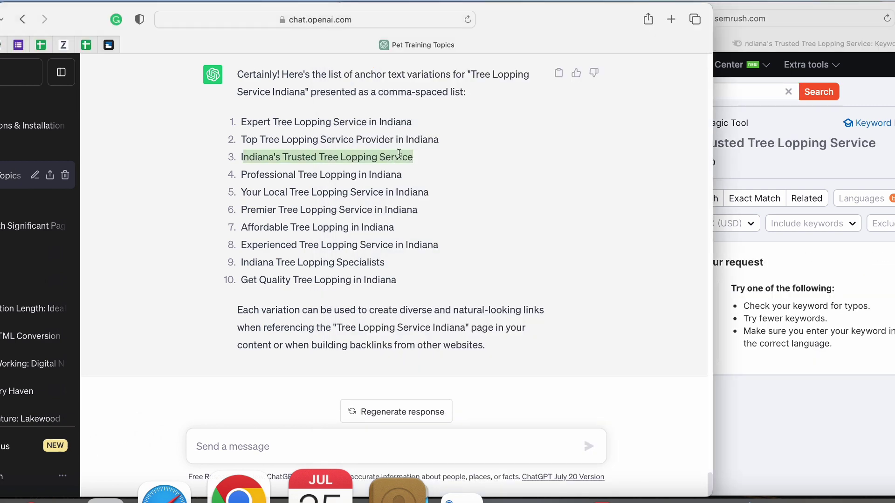
drag(409, 174, 235, 172)
key(super+c)
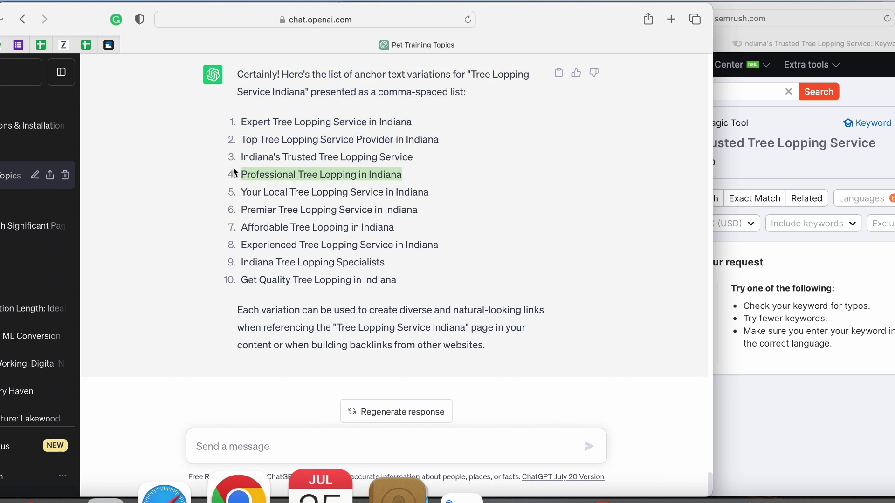
click(729, 128)
triple_click(598, 93)
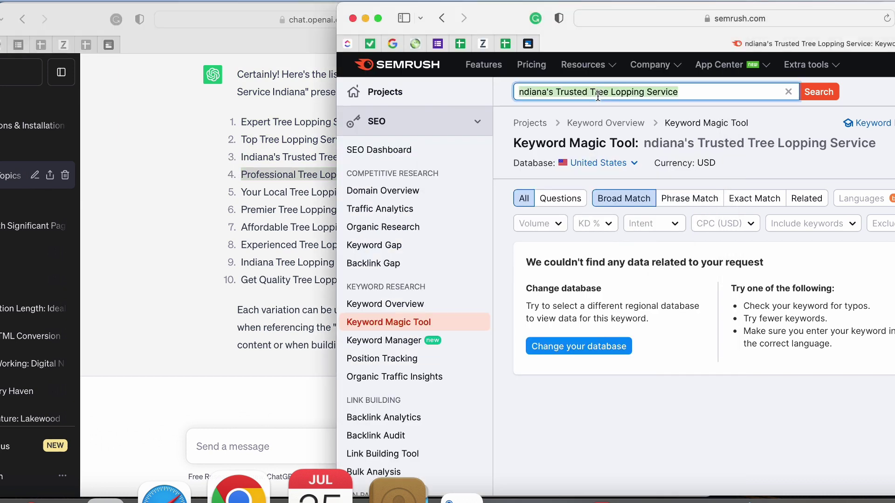
key(super+v)
key(Return)
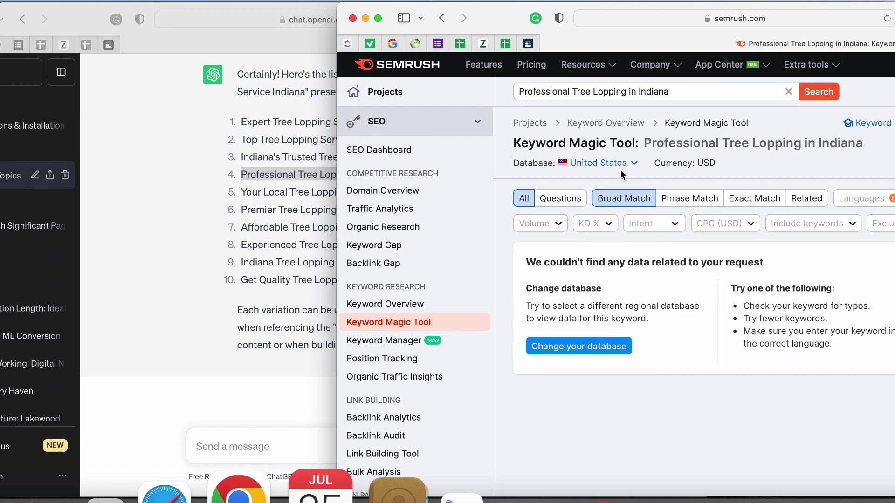
- Select and copy the fifth anchor text variation from the ChatGPT reply
click(286, 214)
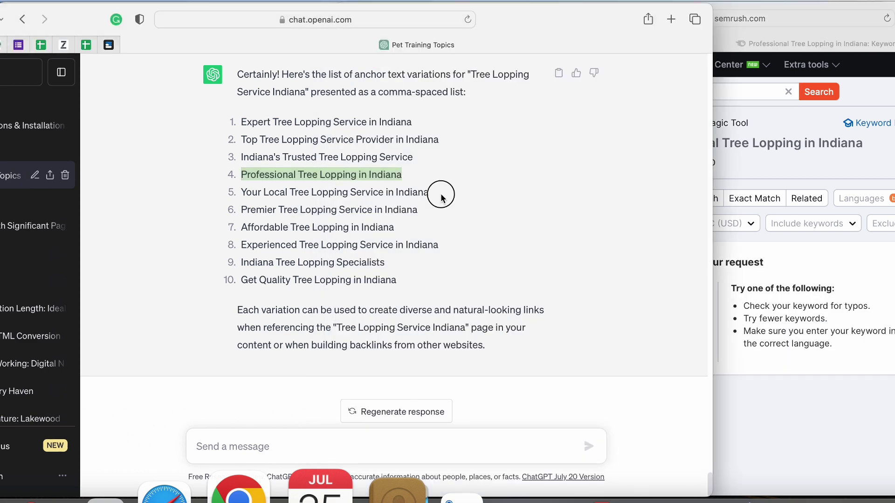
drag(441, 198, 226, 194)
triple_click(258, 193)
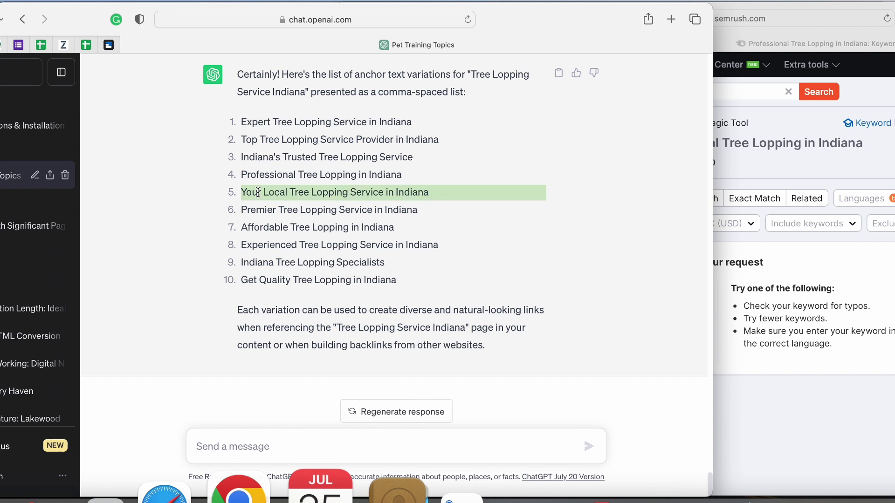
click(386, 178)
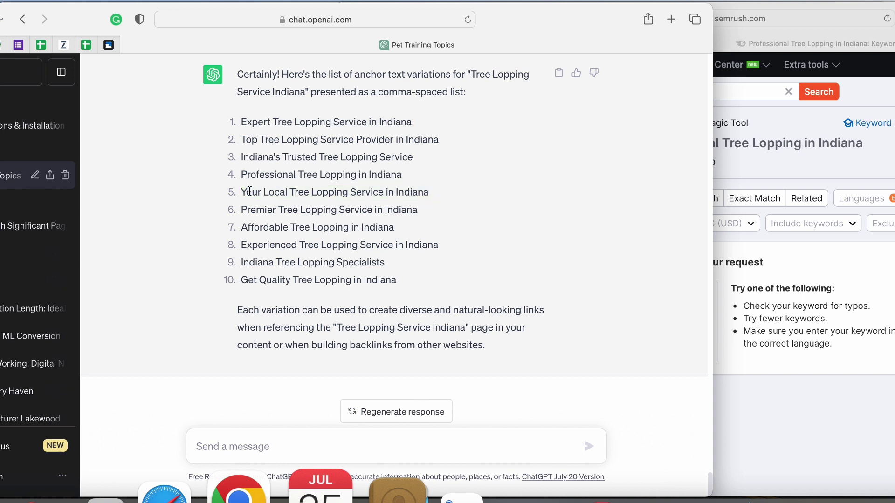
drag(242, 189, 261, 192)
click(434, 192)
key(super+grave)
drag(480, 11, 557, 4)
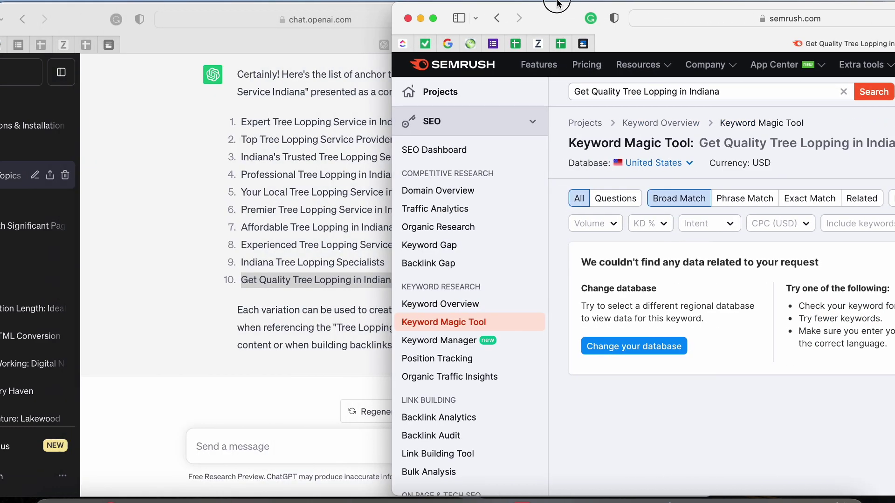
- Select anchor text variations 8 through 10 in the ChatGPT reply
click(245, 250)
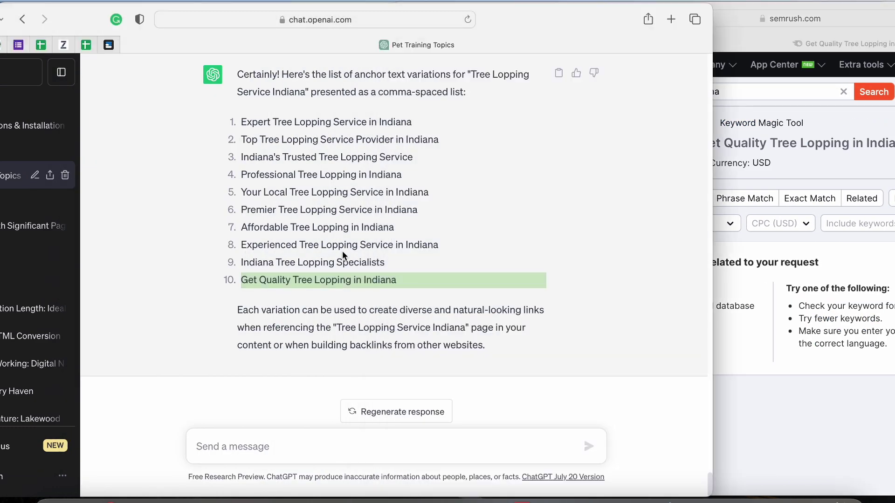
click(384, 264)
drag(398, 279, 232, 226)
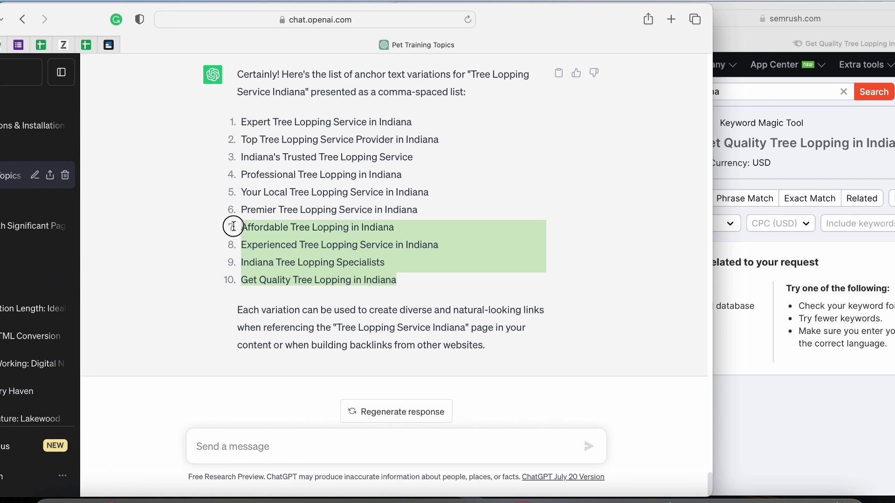
click(326, 238)
drag(422, 281, 241, 226)
scroll(293, 270, up, 10)
scroll(293, 270, down, 2)
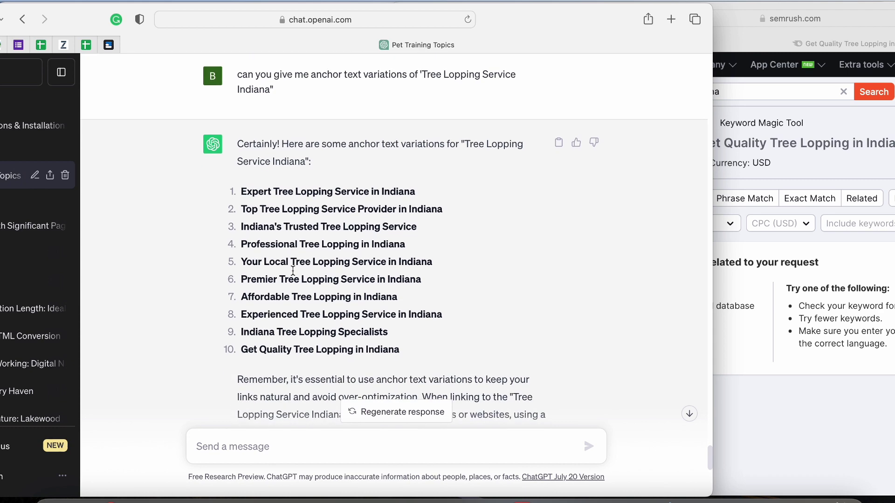
drag(248, 191, 417, 228)
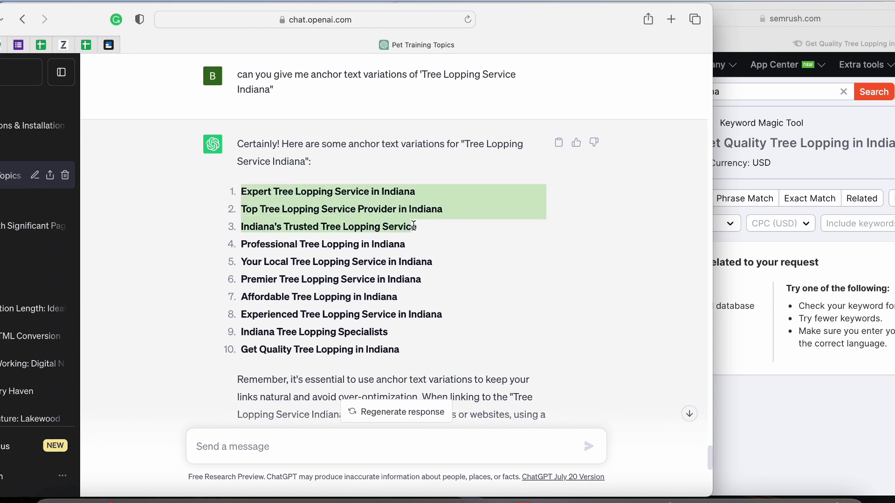
scroll(427, 242, up, 6)
scroll(427, 242, up, 6)
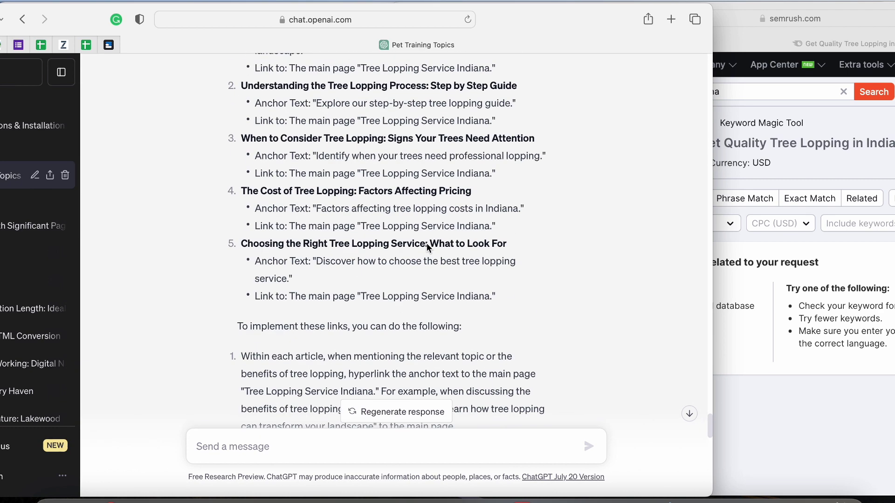
scroll(426, 243, up, 6)
scroll(410, 239, down, 2)
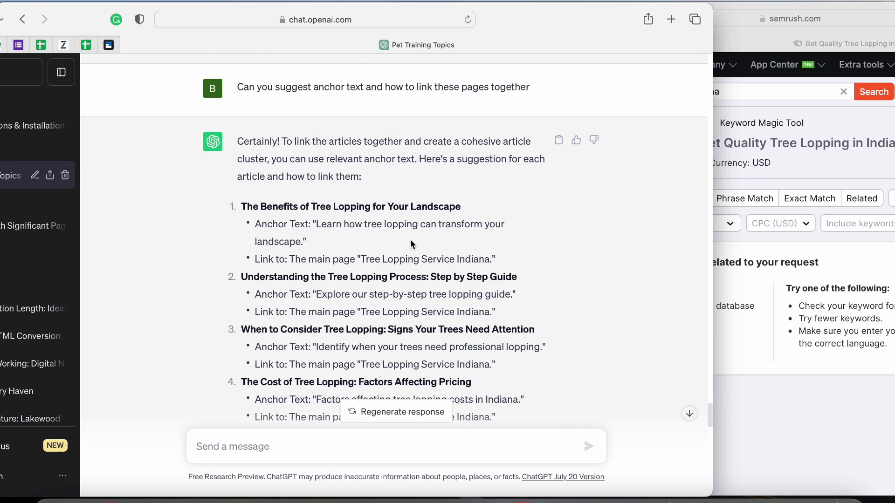
mouse_move(251, 207)
mouse_down()
mouse_move(425, 210)
mouse_move(241, 205)
mouse_up()
click(487, 210)
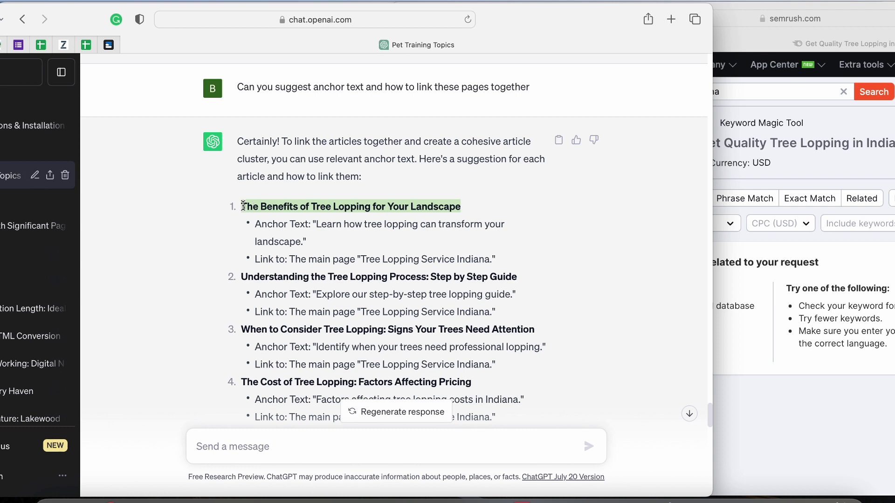
scroll(280, 220, down, 10)
scroll(280, 220, down, 4)
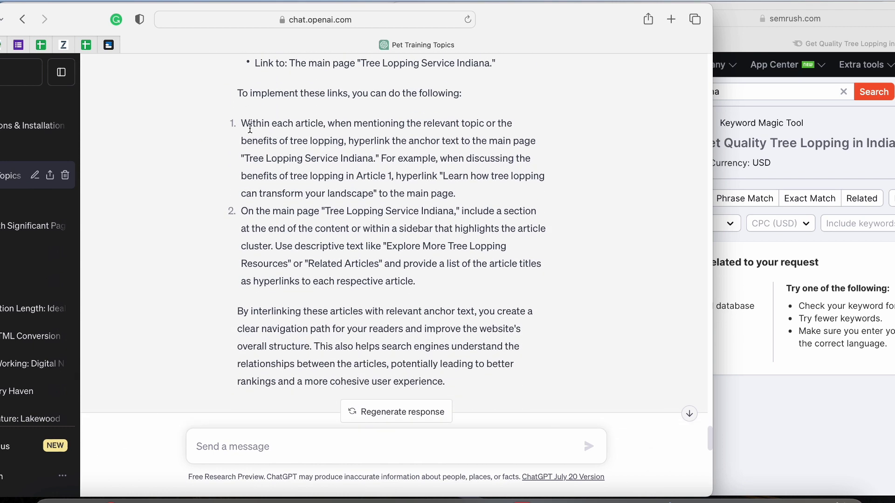
drag(252, 145, 445, 279)
scroll(446, 281, down, 15)
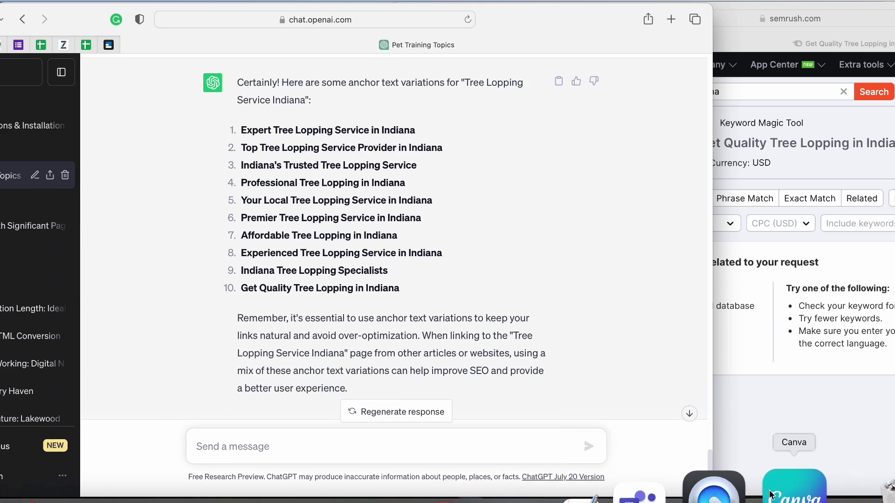
- On the Canva whiteboard, draw a large red hub circle with an H inside
click(772, 493)
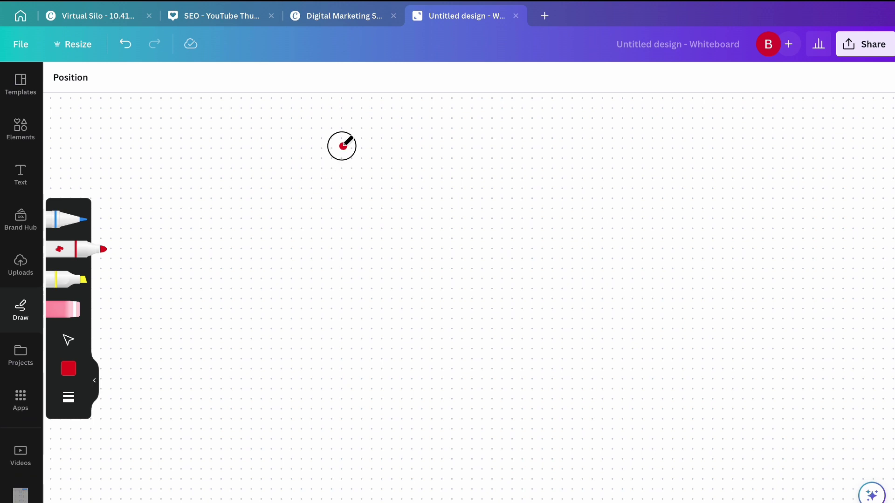
mouse_move(342, 144)
mouse_down()
mouse_move(574, 216)
mouse_move(322, 165)
mouse_up()
drag(340, 236, 365, 312)
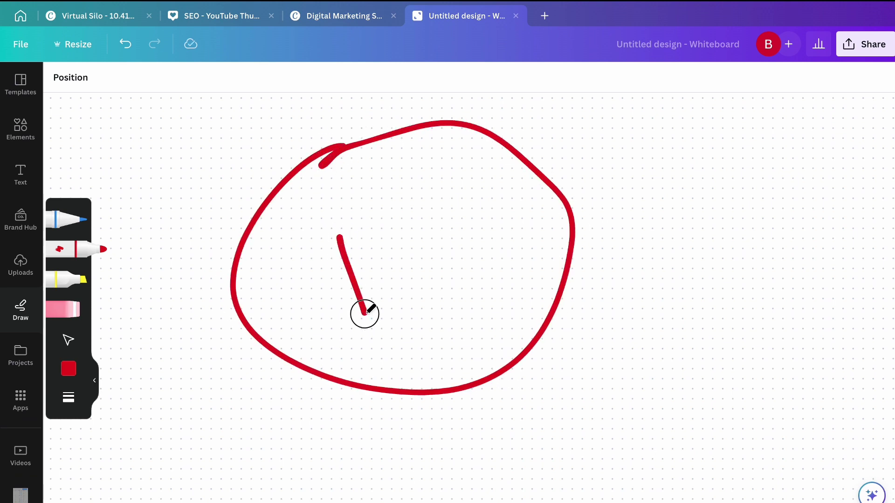
drag(353, 269, 383, 262)
drag(372, 227, 397, 293)
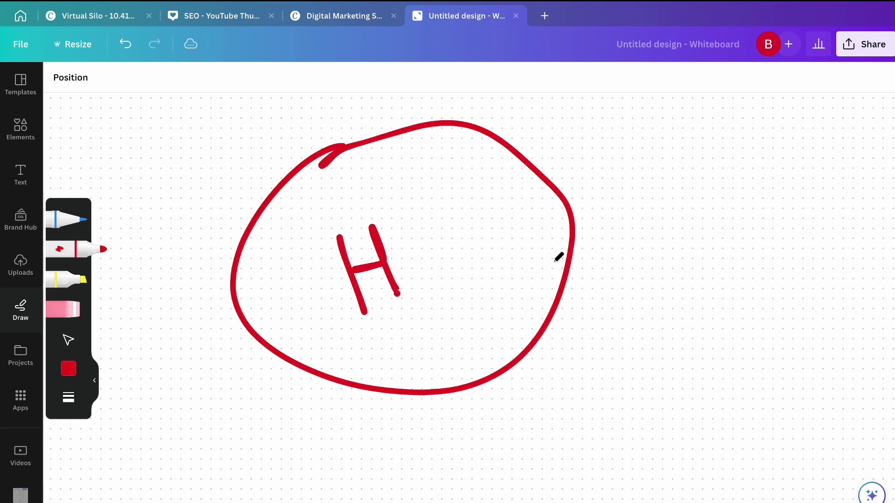
- Handwrite a word, circle it with an arrow into the hub, and link a lower circle marked C
drag(670, 231, 673, 304)
mouse_move(668, 257)
mouse_down()
mouse_move(690, 238)
mouse_move(700, 288)
mouse_move(713, 266)
mouse_move(737, 277)
mouse_move(746, 263)
mouse_move(769, 279)
mouse_move(781, 262)
mouse_move(830, 272)
mouse_move(859, 214)
mouse_up()
drag(863, 276, 826, 233)
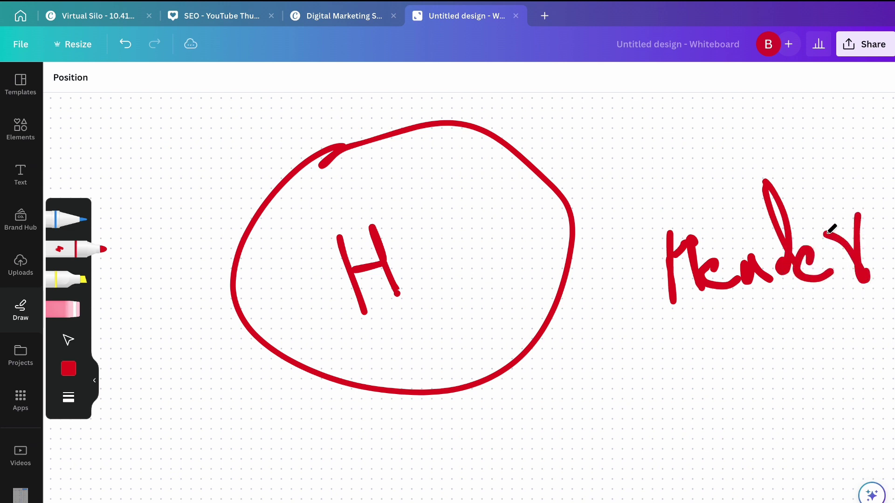
mouse_move(741, 139)
mouse_down()
mouse_move(697, 159)
mouse_move(889, 260)
mouse_move(679, 152)
mouse_up()
mouse_move(673, 199)
mouse_down()
mouse_move(603, 223)
mouse_move(604, 208)
mouse_move(620, 241)
mouse_up()
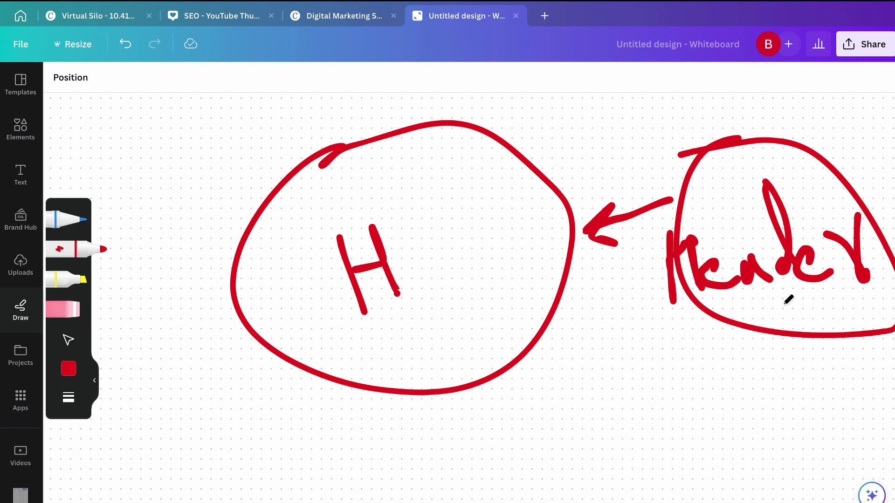
mouse_move(793, 310)
mouse_down()
mouse_move(667, 393)
mouse_move(715, 451)
mouse_move(620, 379)
mouse_move(627, 398)
mouse_move(635, 393)
mouse_up()
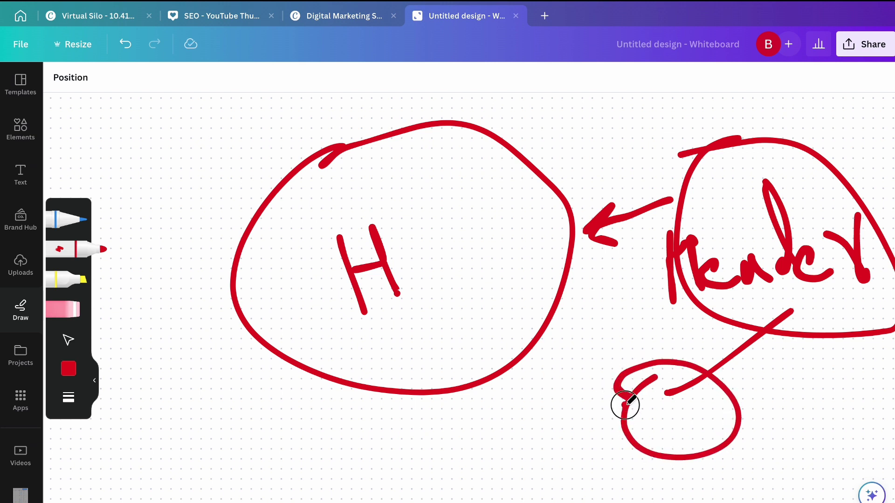
mouse_move(671, 410)
mouse_down()
mouse_move(655, 433)
mouse_move(714, 425)
mouse_up()
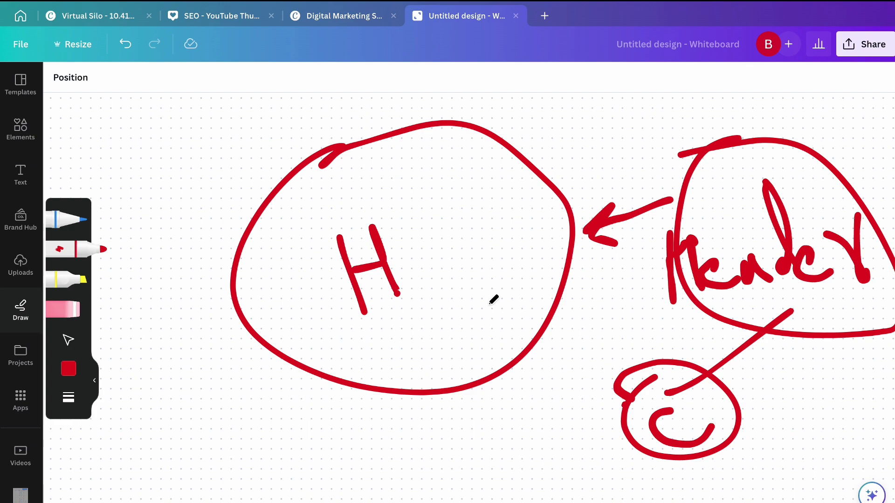
key(Escape)
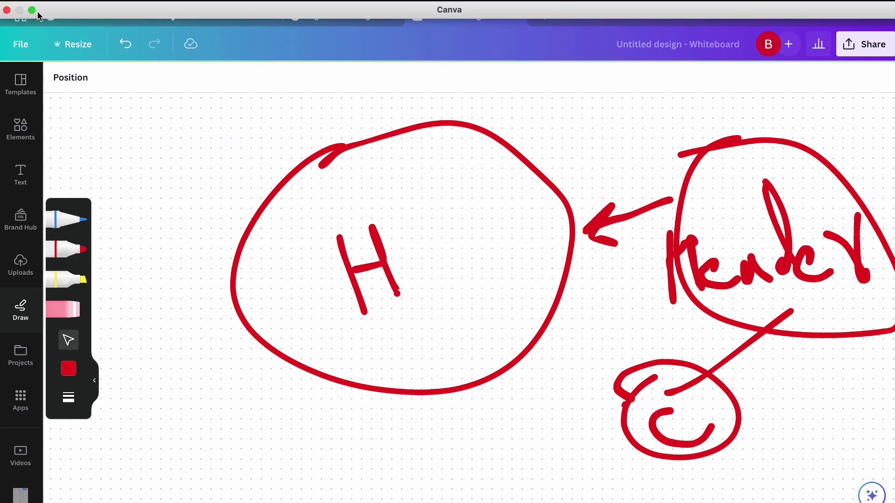
- Ask ChatGPT for article outlines for these anchor text variations
click(34, 13)
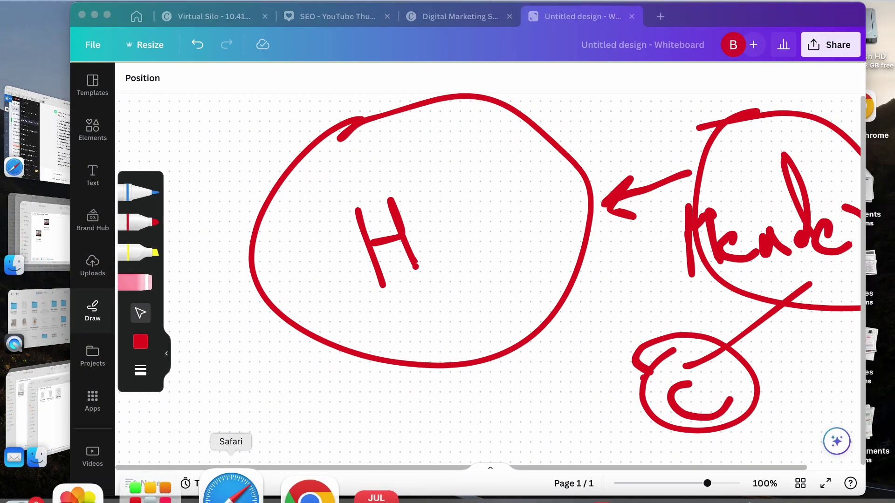
click(230, 489)
scroll(363, 340, up, 15)
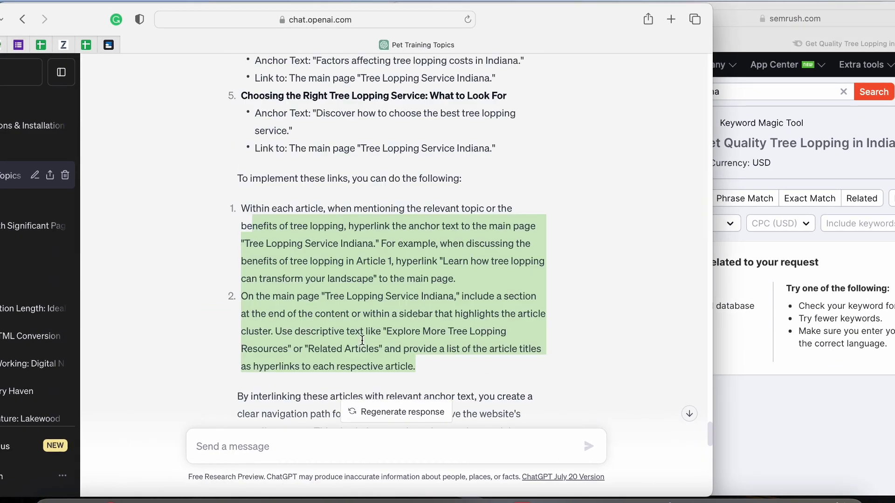
scroll(362, 340, up, 5)
scroll(323, 333, down, 2)
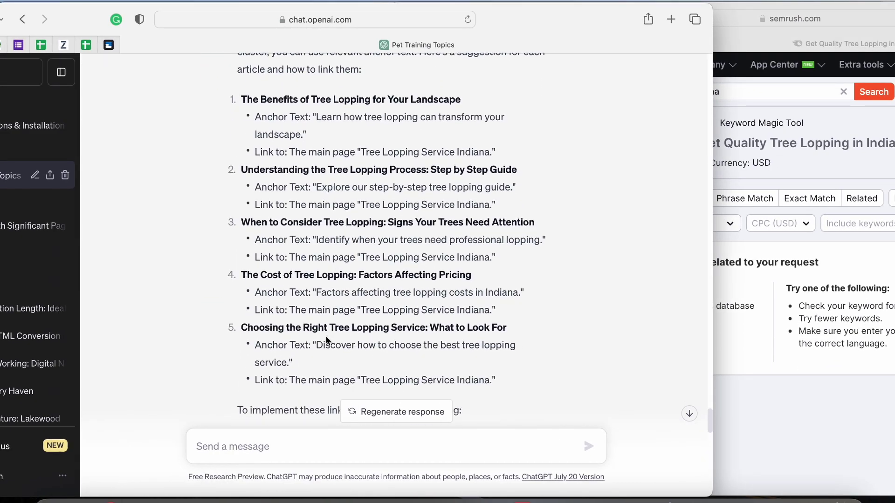
text(ines)
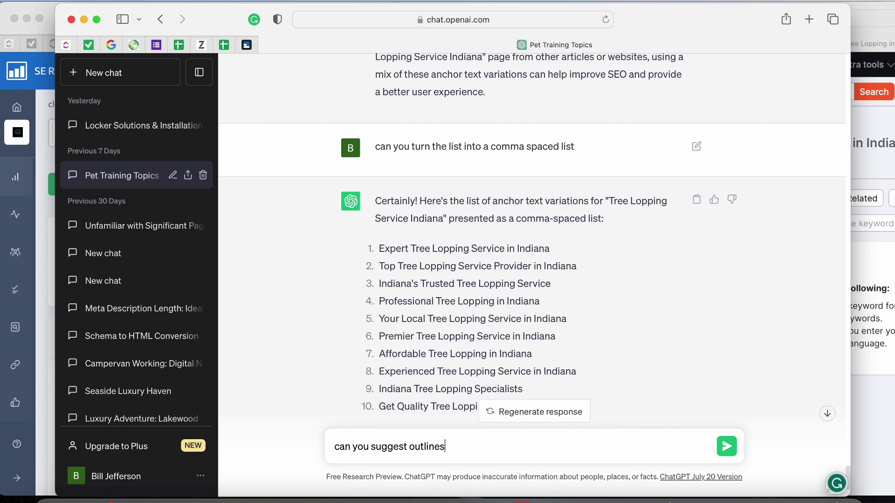
text( for these arti)
key(Return)
- Read through the returned article outlines in a full-screen chat window
click(97, 19)
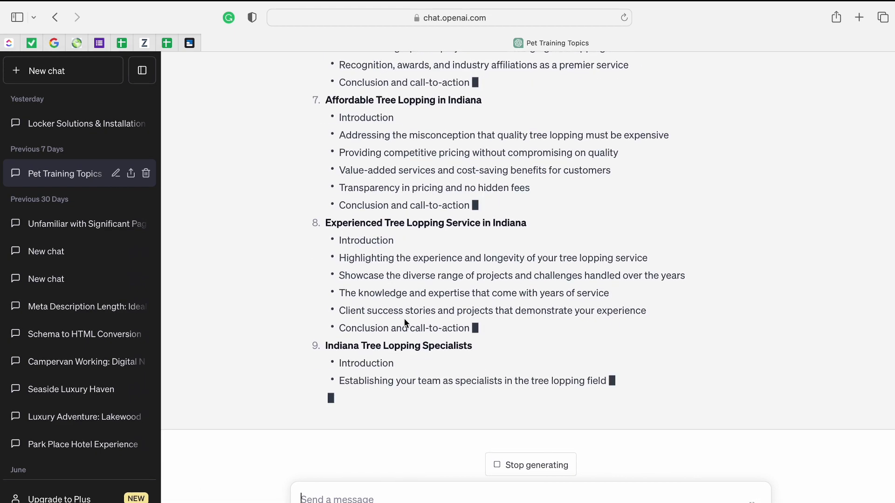
drag(350, 228, 340, 102)
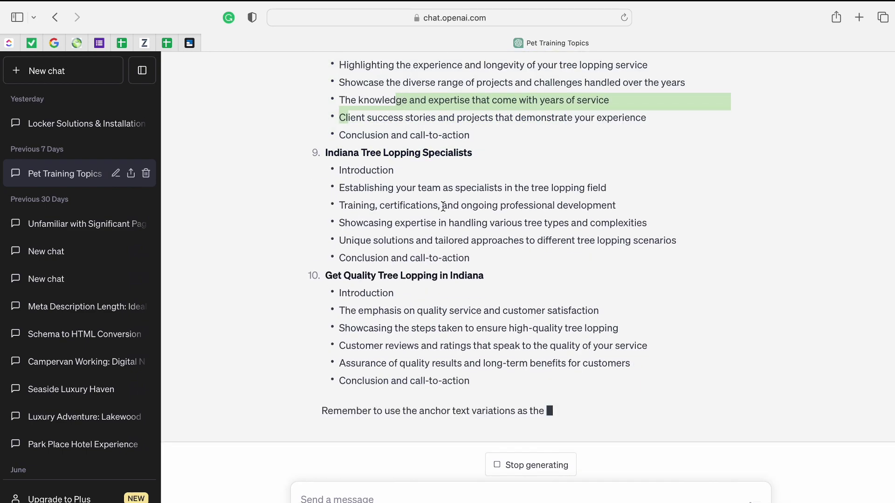
scroll(455, 304, up, 10)
scroll(462, 329, up, 15)
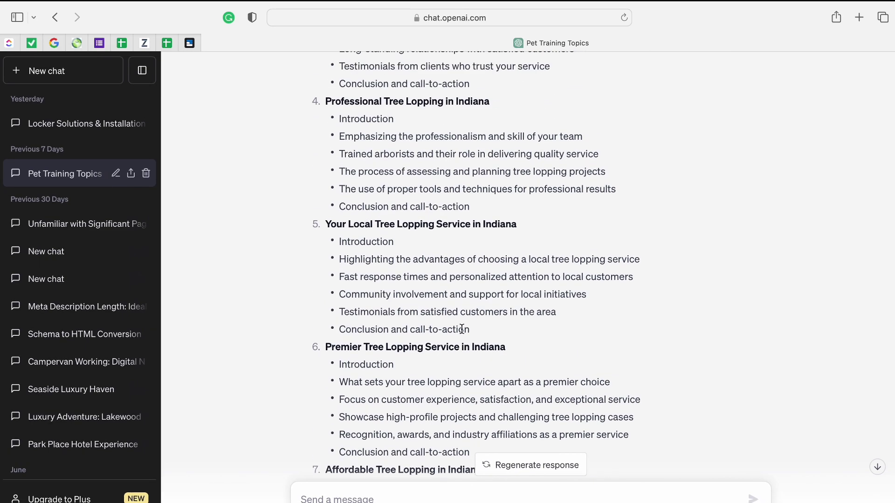
scroll(462, 329, down, 5)
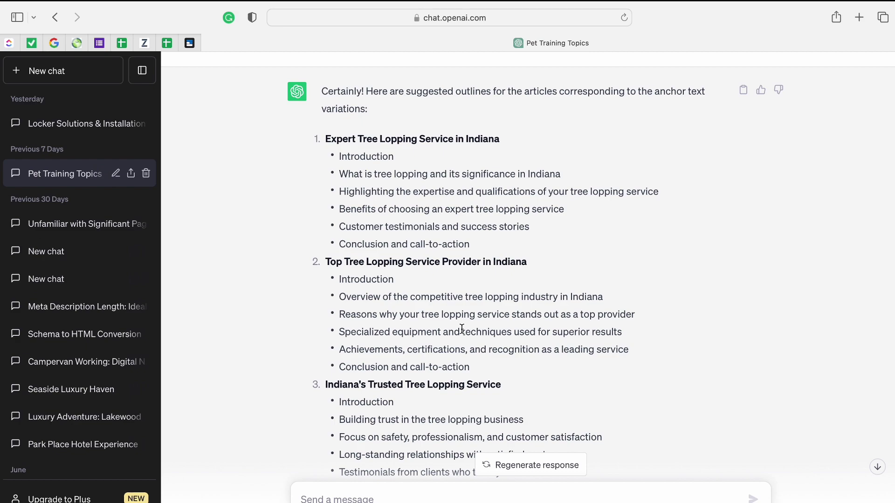
scroll(462, 329, down, 3)
scroll(372, 198, up, 3)
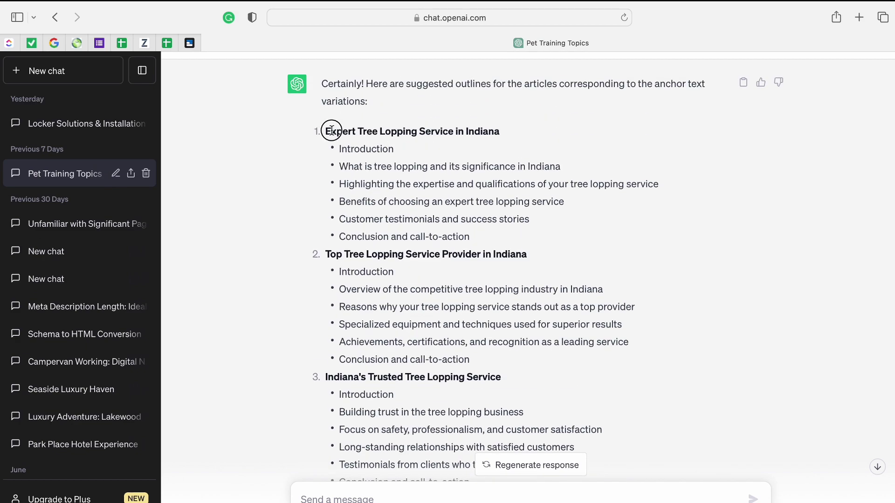
drag(327, 131, 421, 322)
click(418, 315)
scroll(419, 315, down, 20)
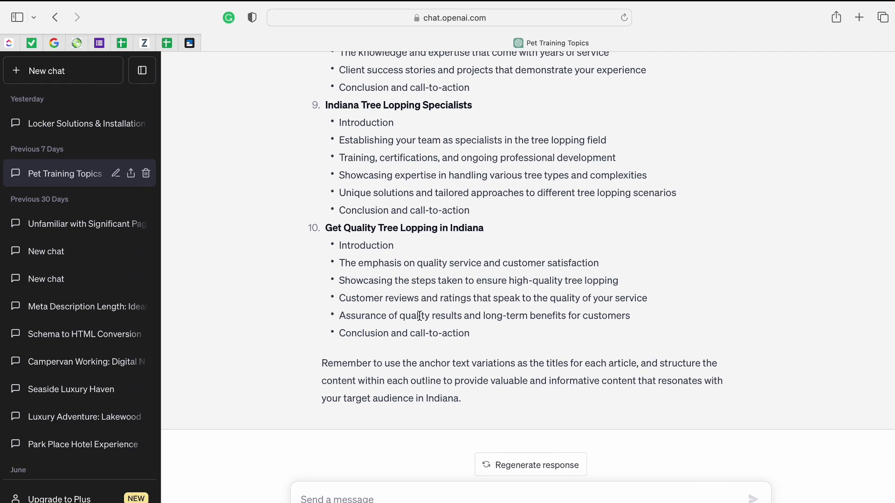
- Restore the ChatGPT window size and bring Semrush's Keyword Magic Tool back beside it
key(ctrl+super+f)
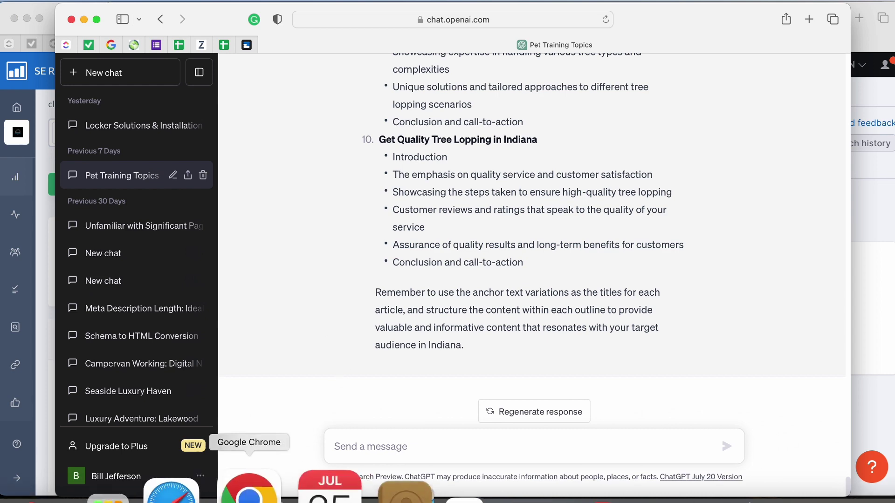
click(684, 22)
drag(684, 23, 530, 13)
click(759, 173)
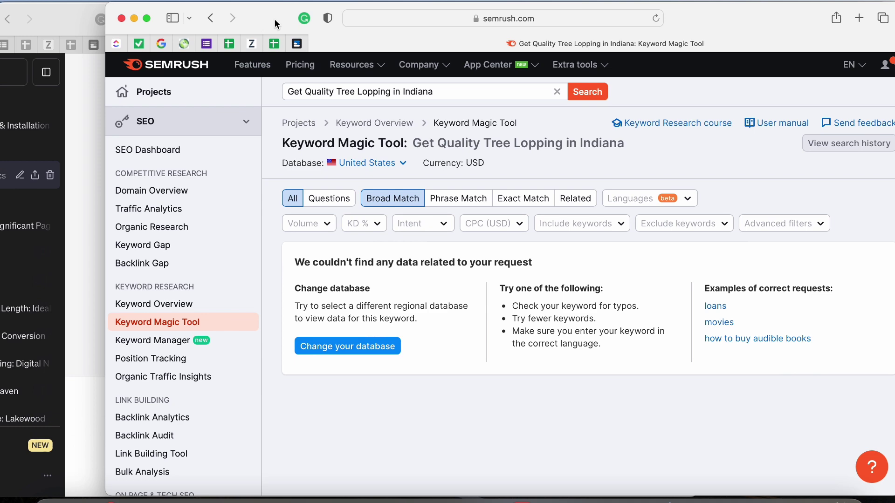
click(198, 9)
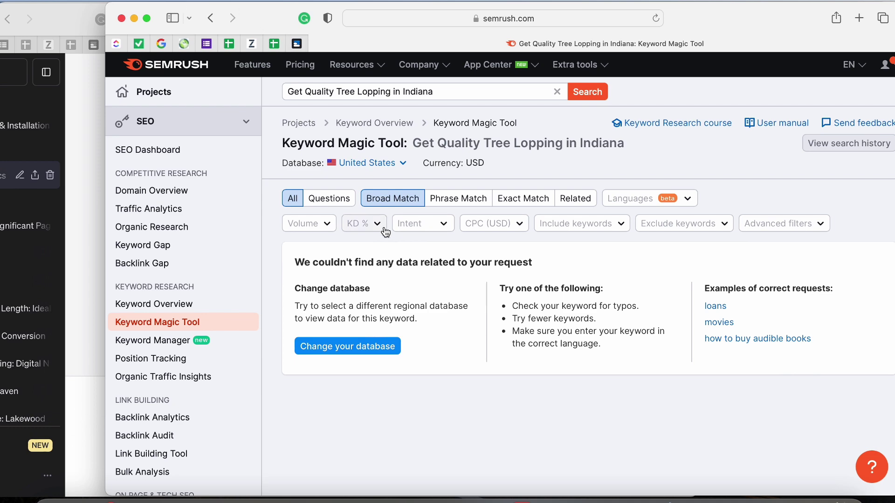